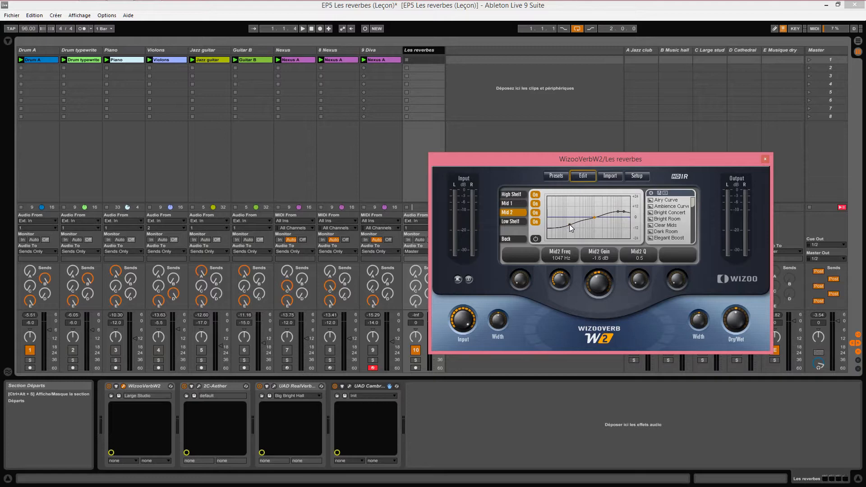
Open the 2C-Aether reverb on the Les reverbes track and change its frequency preset to Dark 6.
left_click(199, 386)
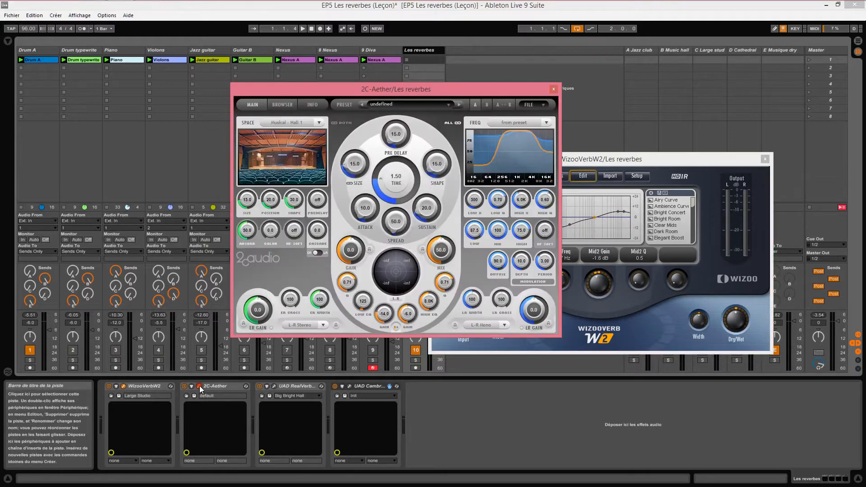
left_click(505, 142)
left_click(506, 142)
left_click(507, 142)
left_click(507, 143)
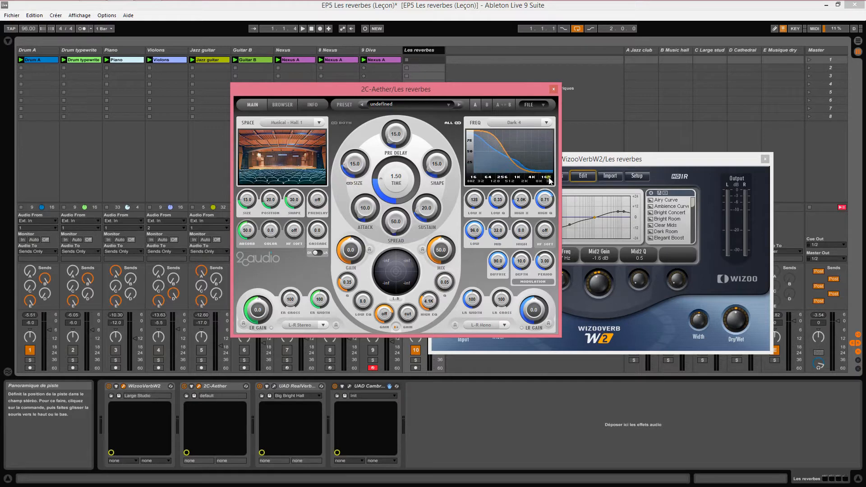
left_click(502, 167)
left_click(523, 143)
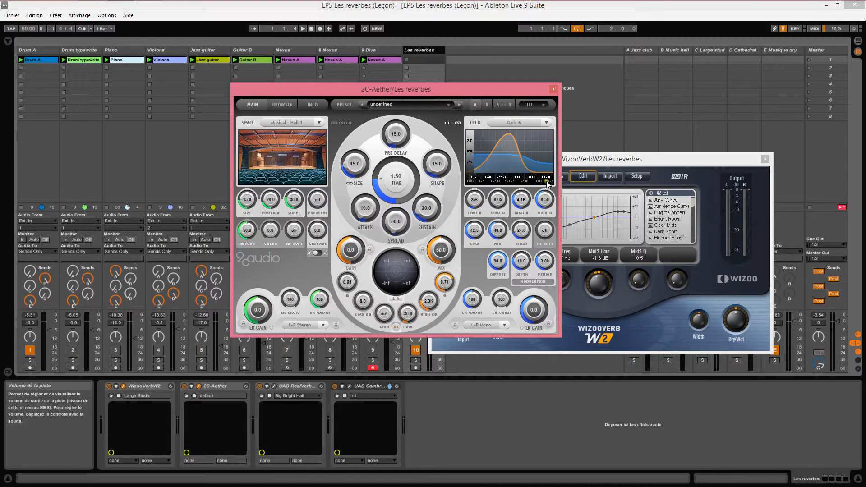
Open the UAD RealVerb-Pro on the Les reverbes track and lower its Resonance curve to -35 dB in the lows and -20 dB at 203 Hz.
left_click(597, 160)
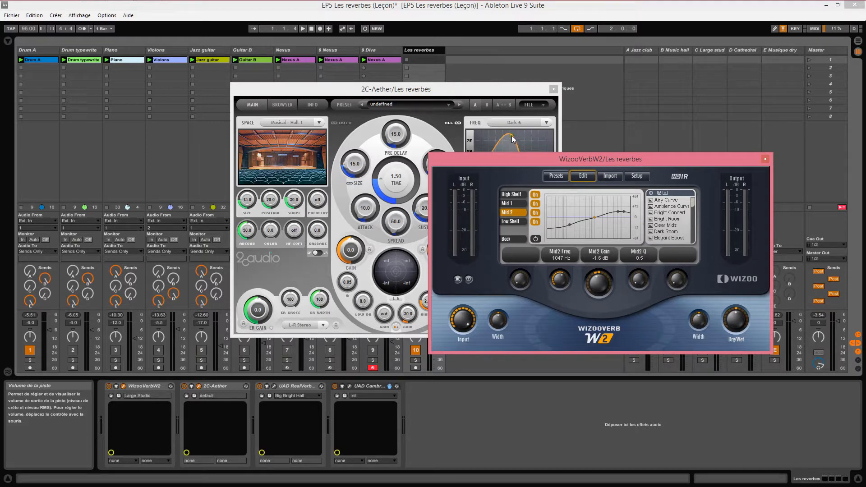
left_click(503, 89)
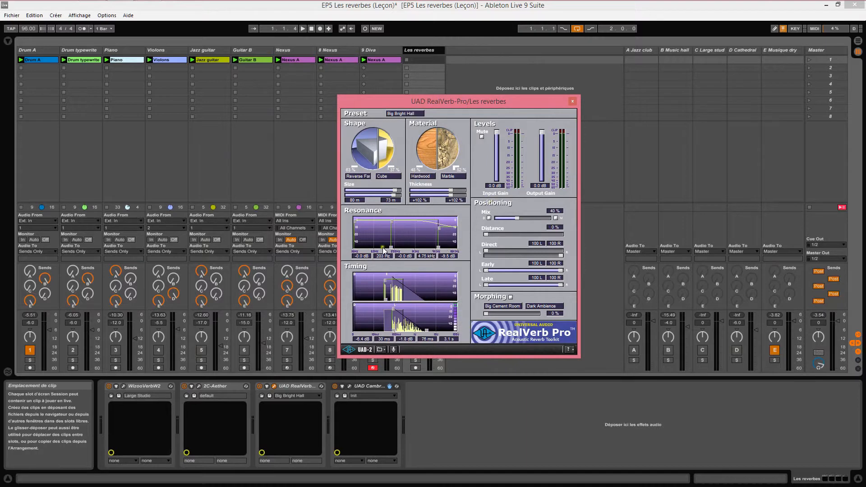
left_click_drag(383, 220, 415, 235)
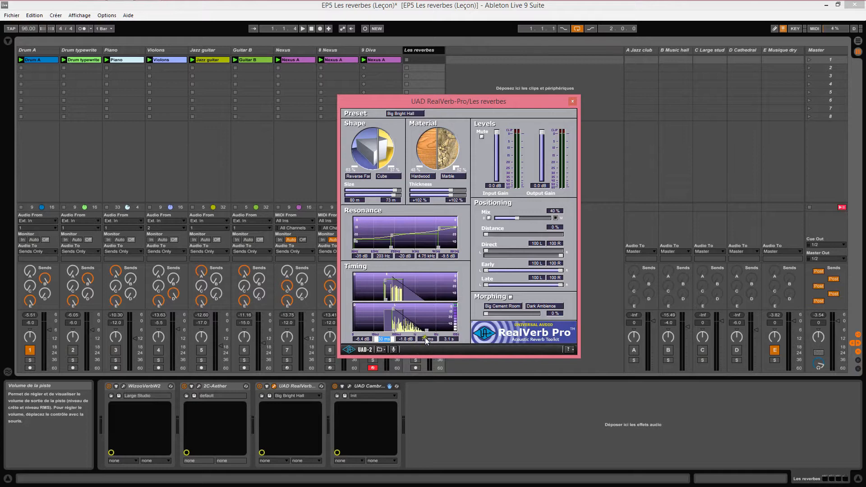
Review the 2C-Aether main controls and the WizooVerbW2 preset list on the Les reverbes track, spreading the plug-in windows apart.
left_click(201, 386)
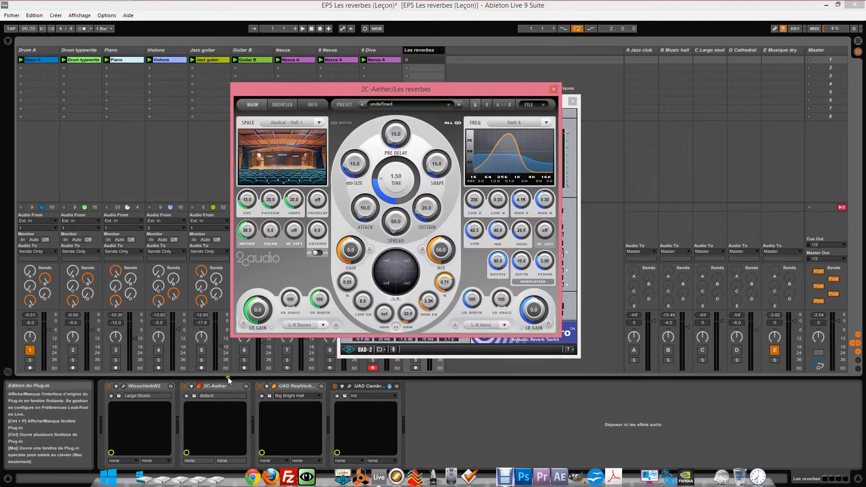
double_click(428, 209)
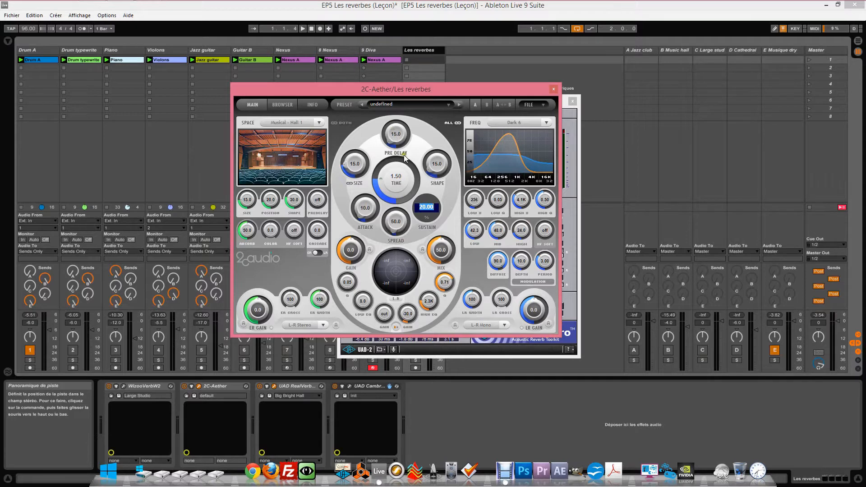
left_click(124, 386)
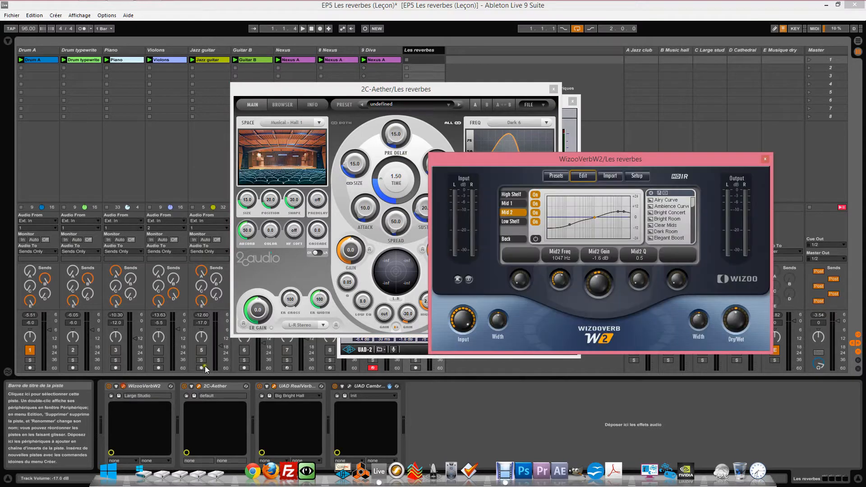
left_click(556, 176)
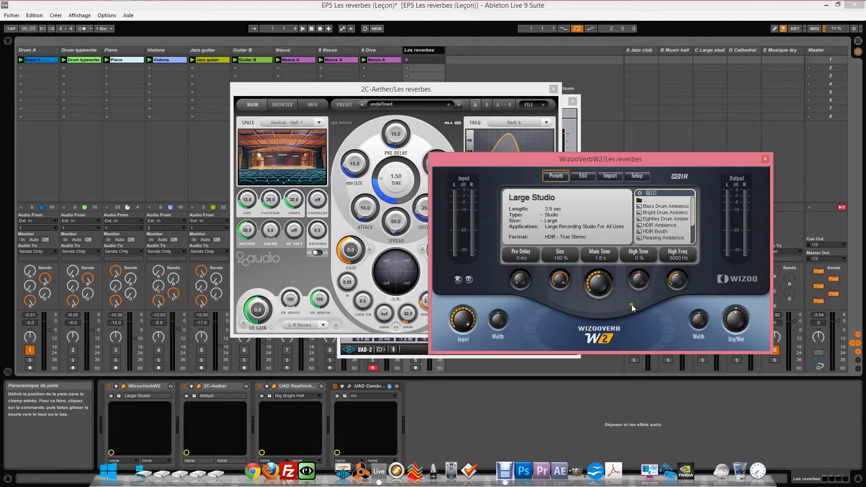
scroll(694, 214, "down", 1)
scroll(694, 214, "down", 3)
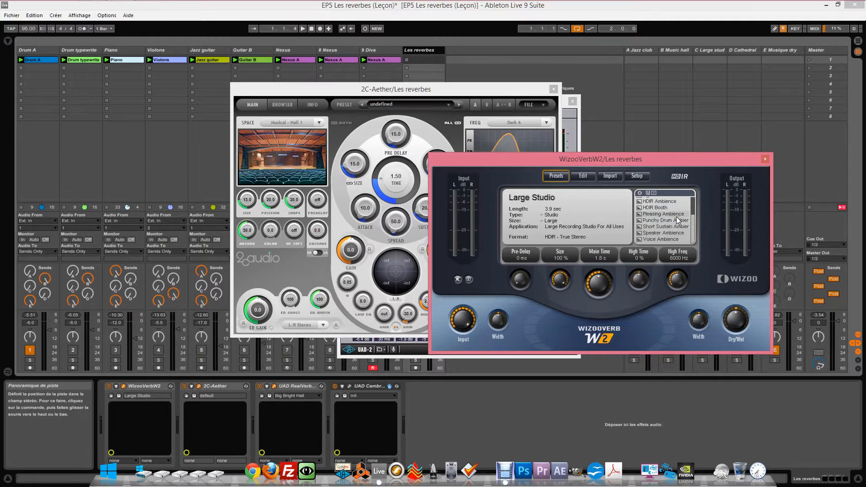
left_click_drag(478, 89, 363, 67)
left_click_drag(467, 107, 589, 84)
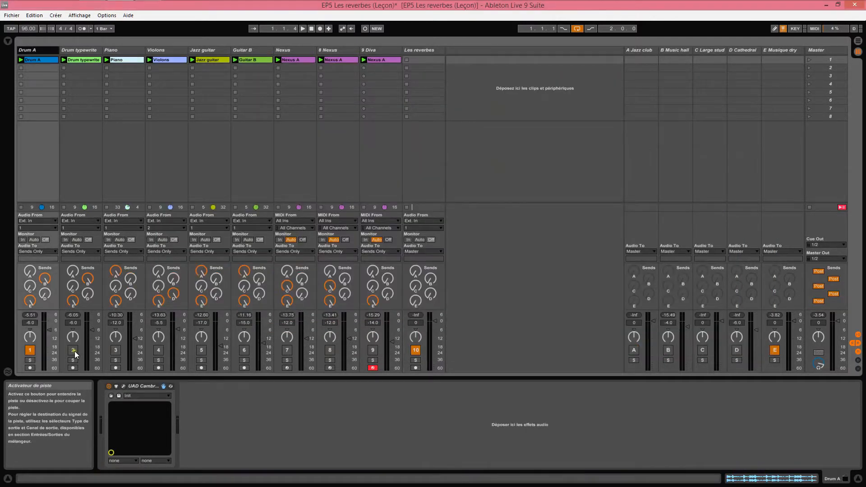
View the device chains of the return tracks and check the output routing of the 9 Diva track.
left_click(639, 50)
left_click(667, 49)
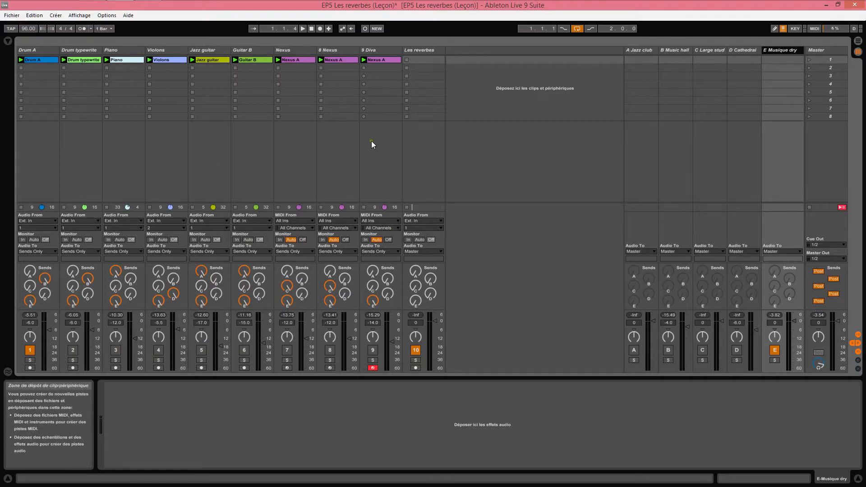
left_click(392, 252)
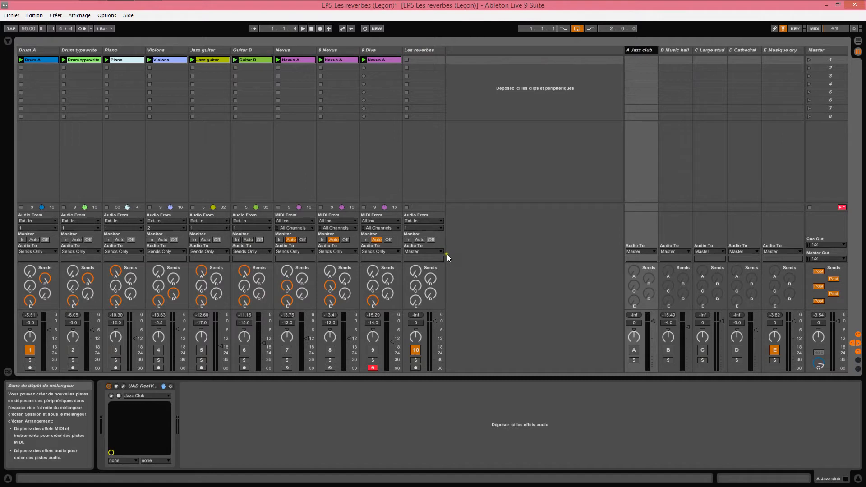
Check the dry/wet mix of the reverbs on the A Jazz club, B Music hall and C Large studio return tracks.
left_click(639, 50)
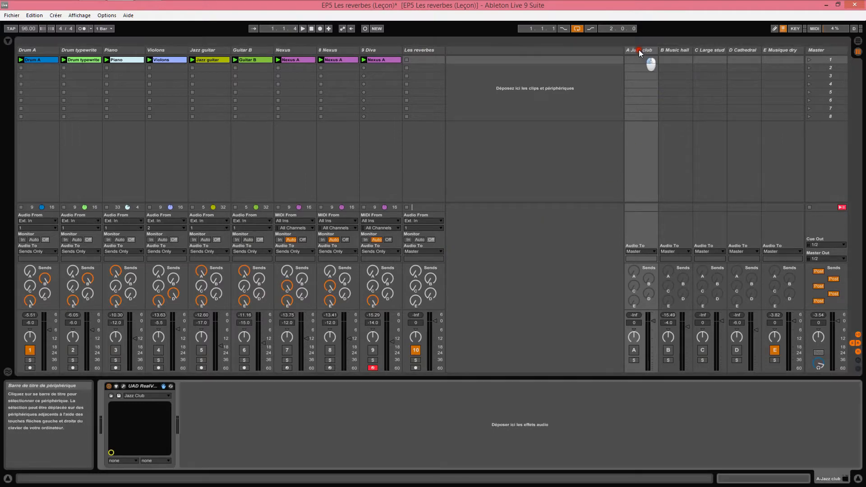
left_click(124, 387)
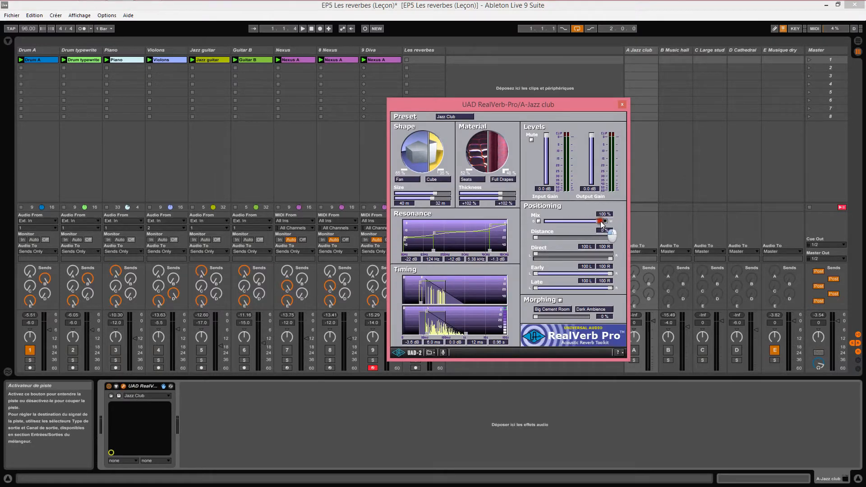
left_click(678, 51)
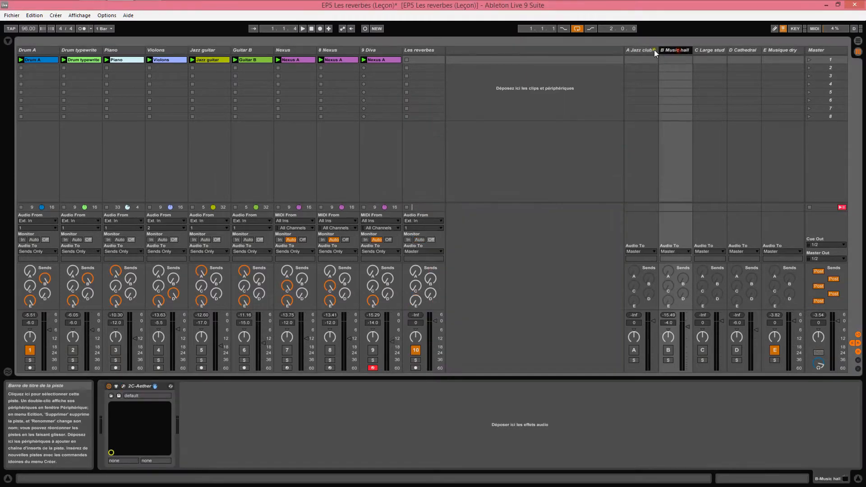
left_click(124, 387)
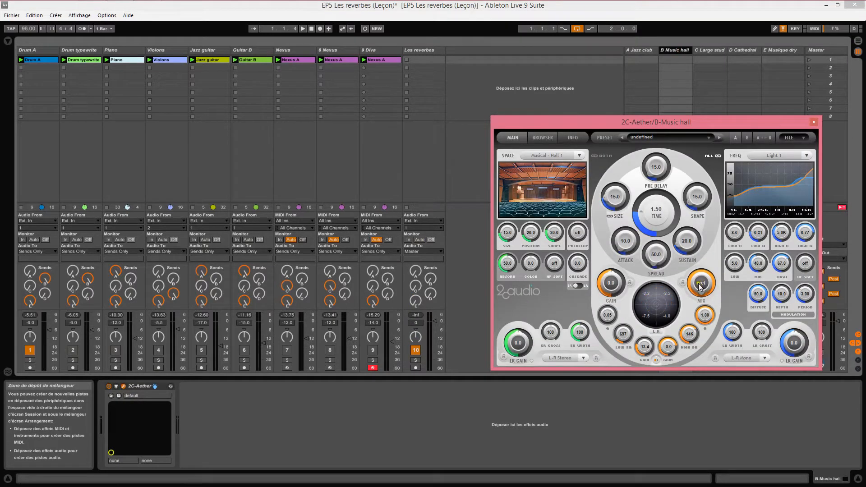
left_click(715, 50)
mouse_move(476, 216)
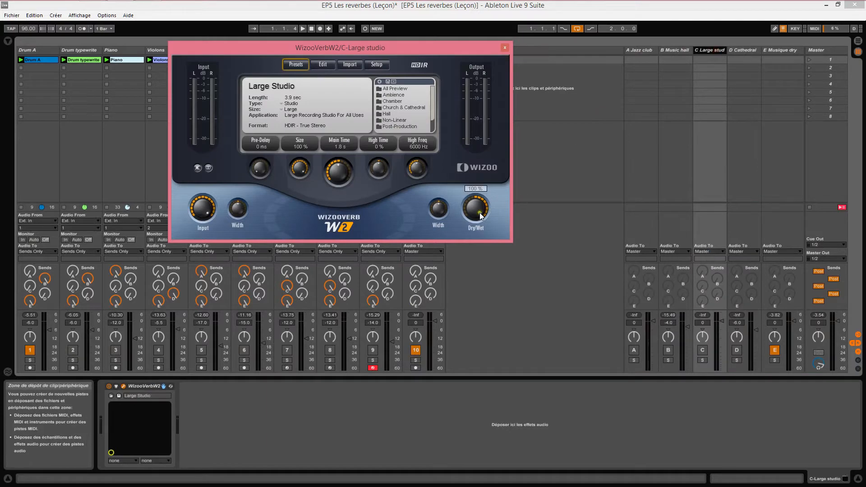
left_click(506, 49)
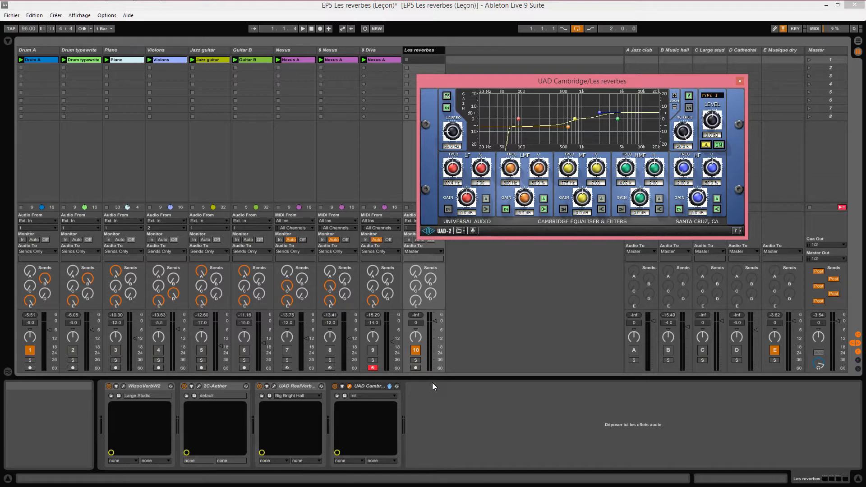
Close the UAD Cambridge equalizer of Les reverbes and view the device chains of the Drum typewriter and Drum A tracks.
left_click(739, 81)
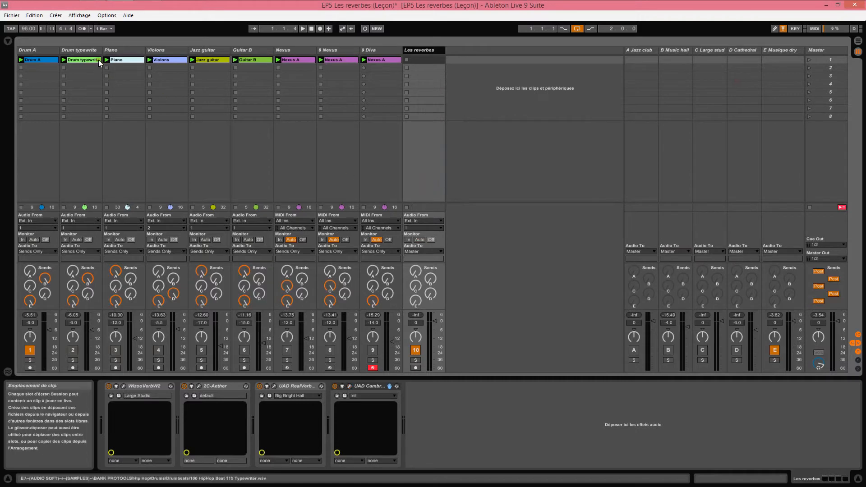
left_click(82, 51)
left_click(39, 53)
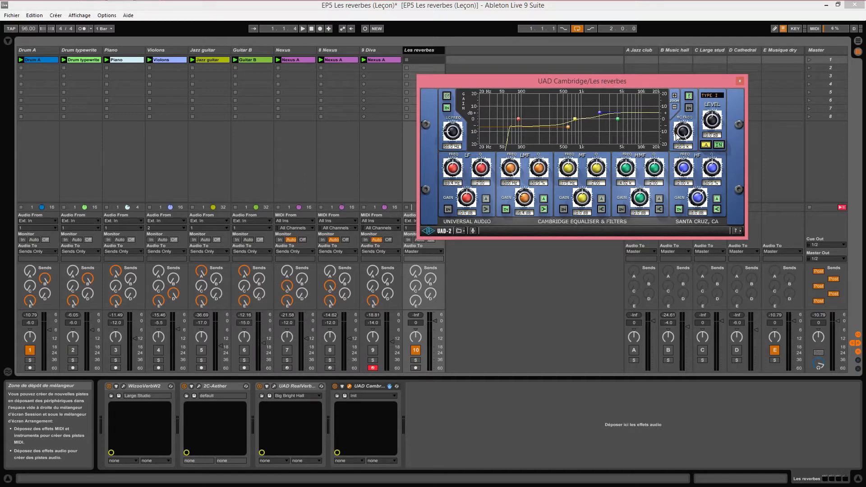
Switch the UAD Cambridge equalizer on the Les reverbes track to its B curve.
left_click(706, 145)
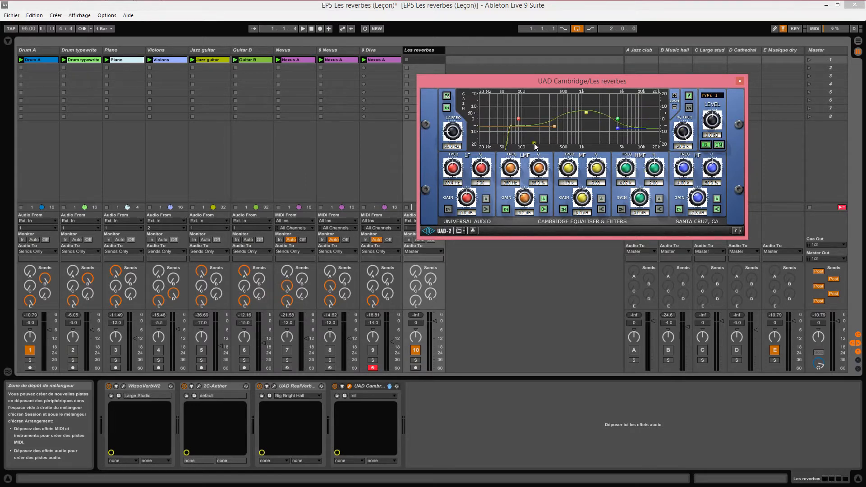
left_click_drag(532, 125, 557, 119)
View the effect chains of the Violons and Drum A tracks and of the reverb return tracks.
left_click(170, 51)
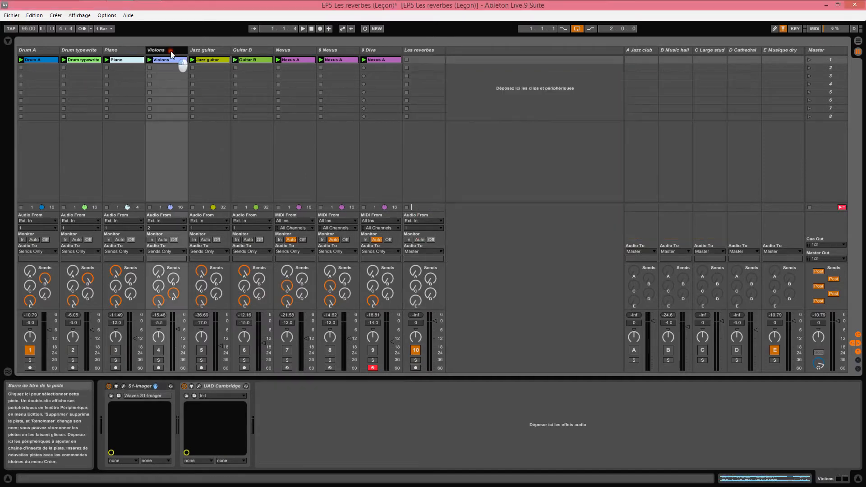
left_click(43, 49)
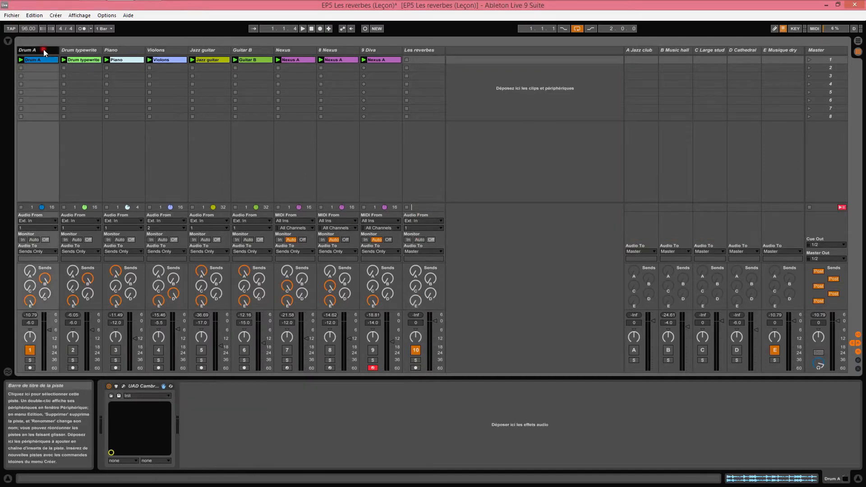
left_click(649, 52)
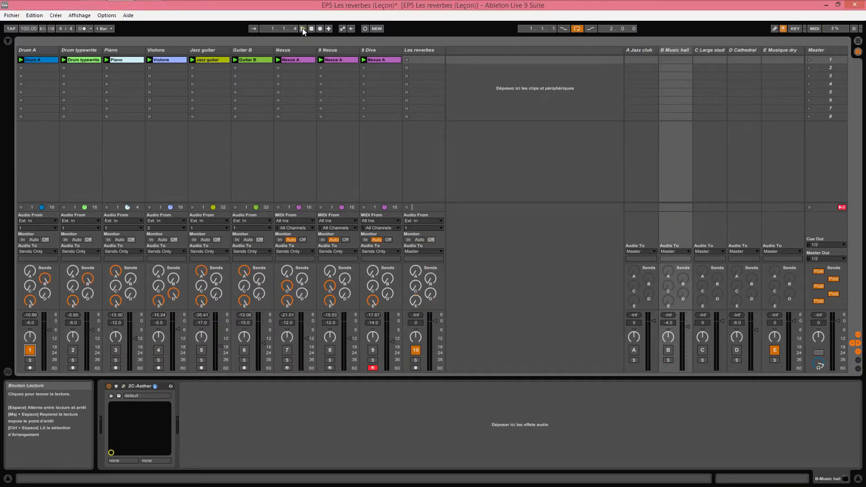
Play the session and activate the Drum typewriter track so both drum tracks are heard together.
left_click(302, 28)
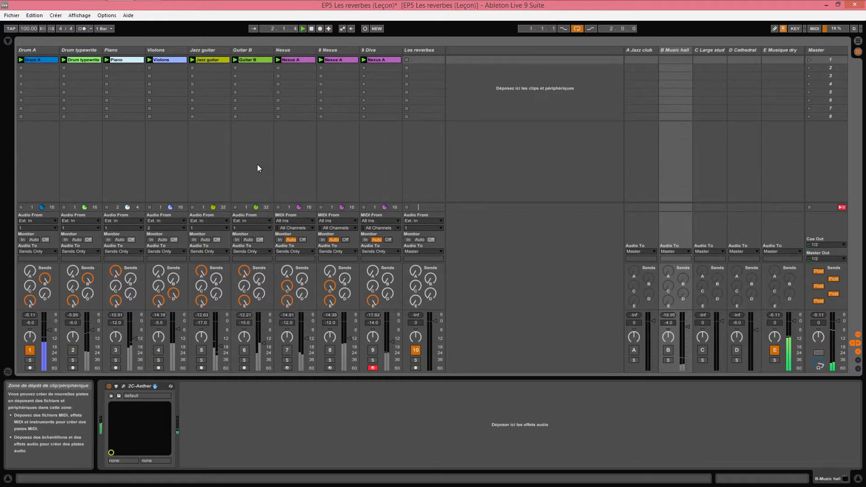
left_click(72, 354)
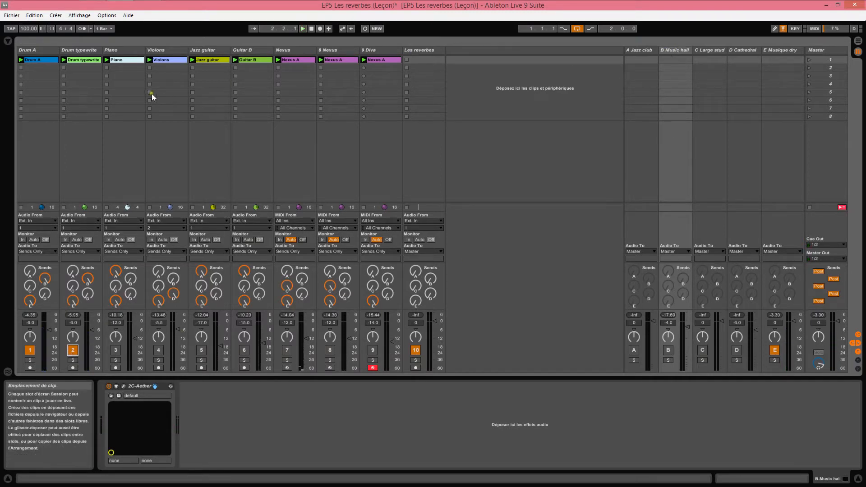
Select the Drum A and Drum typewriter tracks together, and examine the Mix control of the 2C-Aether on the B Music hall return.
left_click(37, 49)
left_click(72, 49)
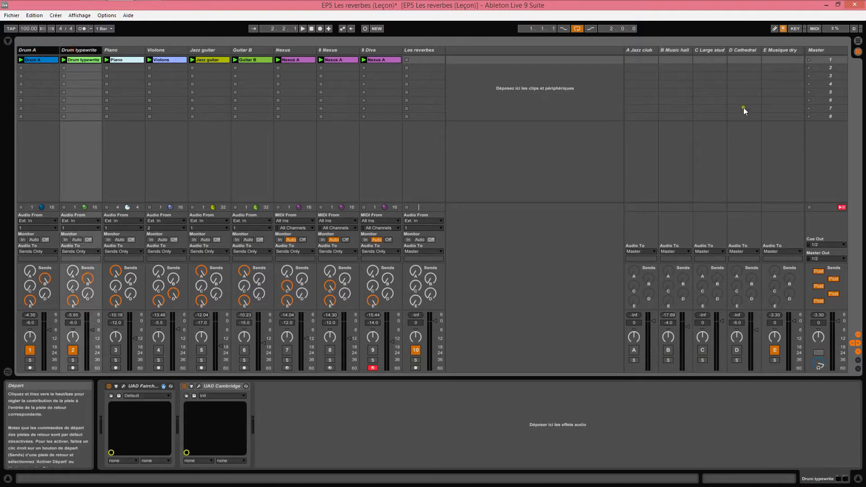
left_click(673, 49)
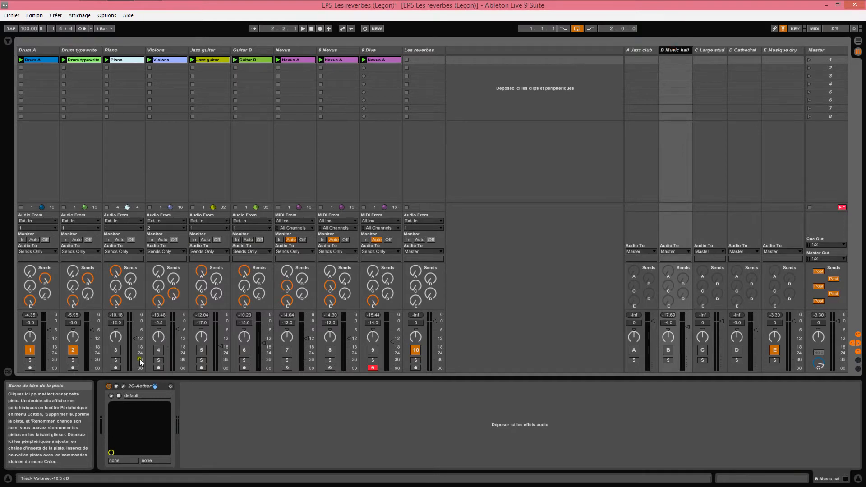
left_click(123, 386)
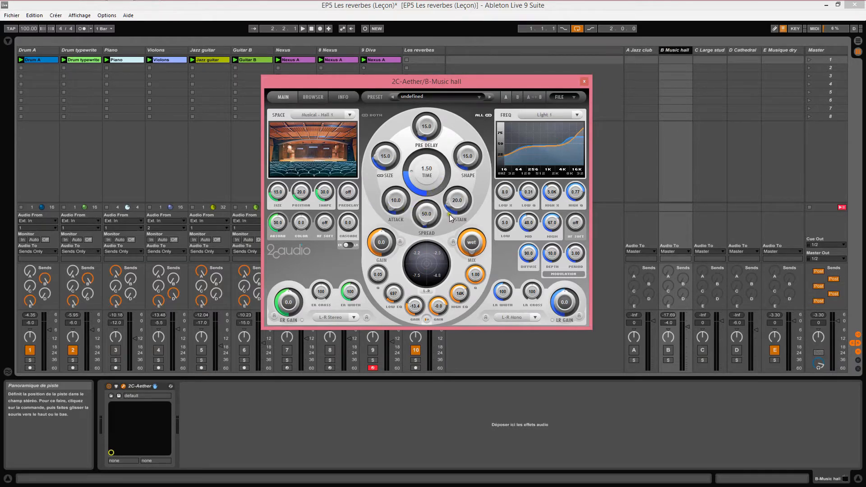
left_click_drag(472, 242, 477, 210)
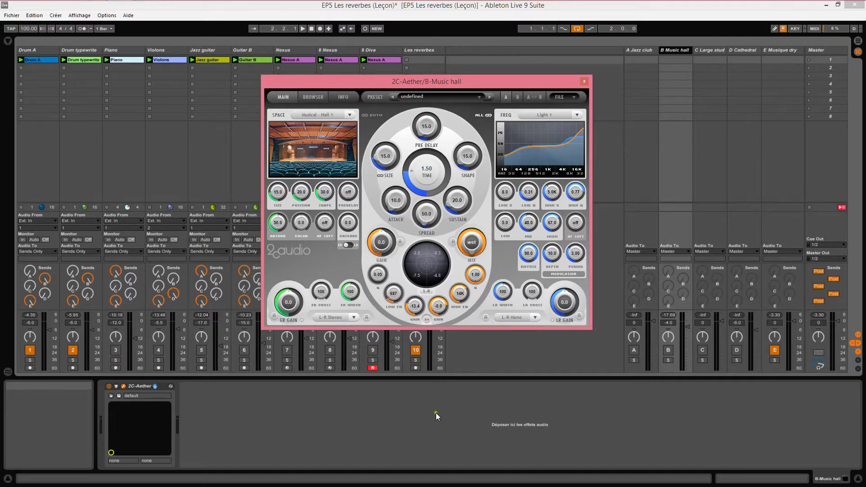
Open the Table des tempos converter and enter a tempo of 100 bpm, trying the quarter-note and sixty-fourth-note durations.
mouse_move(434, 476)
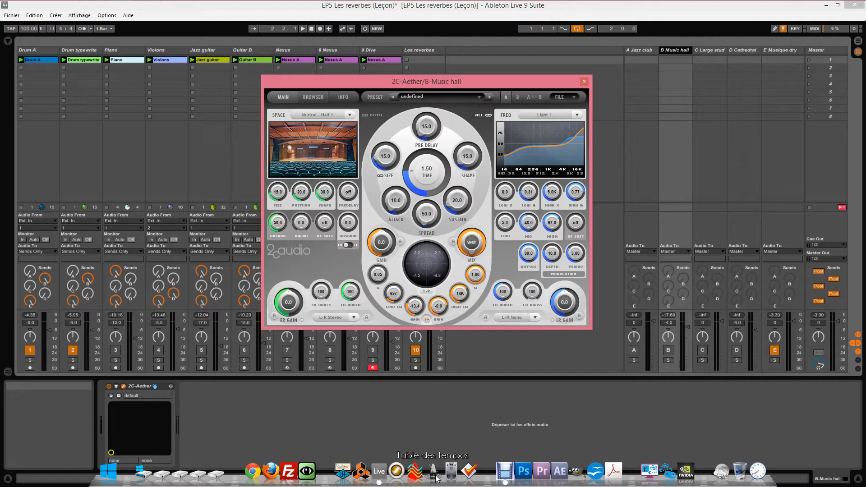
left_click(434, 474)
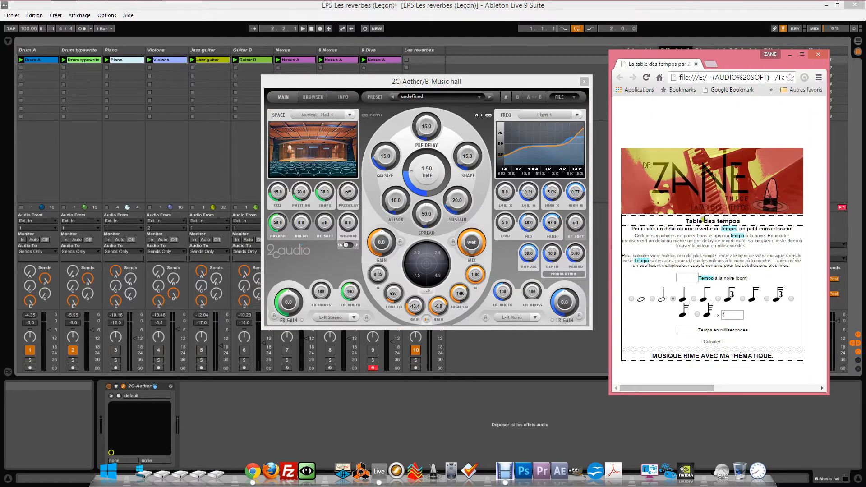
left_click(680, 278)
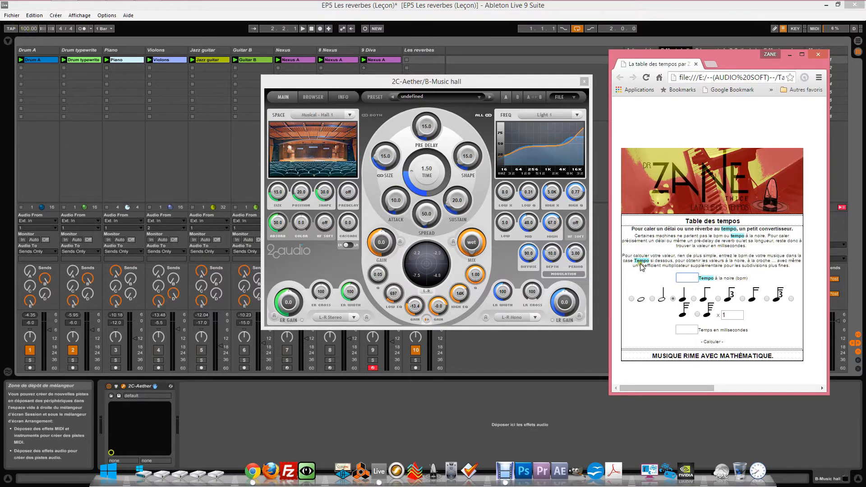
left_click(691, 279)
left_click(673, 299)
left_click(697, 314)
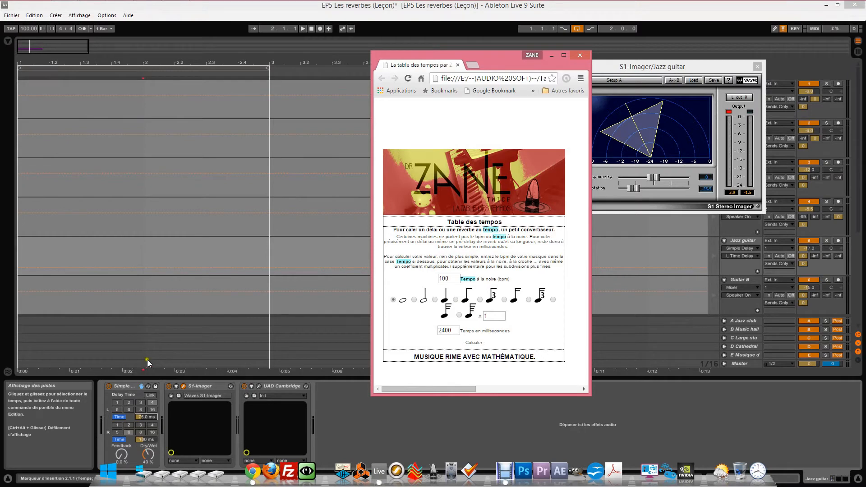
Compare the millisecond durations of the half, eighth, sixteenth, thirty-second and sixty-fourth notes at 100 bpm.
left_click(412, 300)
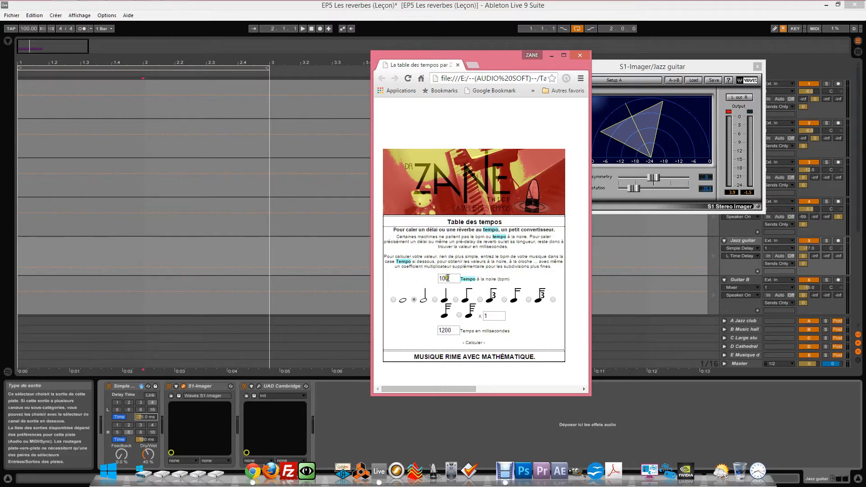
left_click(454, 299)
left_click(504, 300)
left_click(552, 299)
left_click(459, 315)
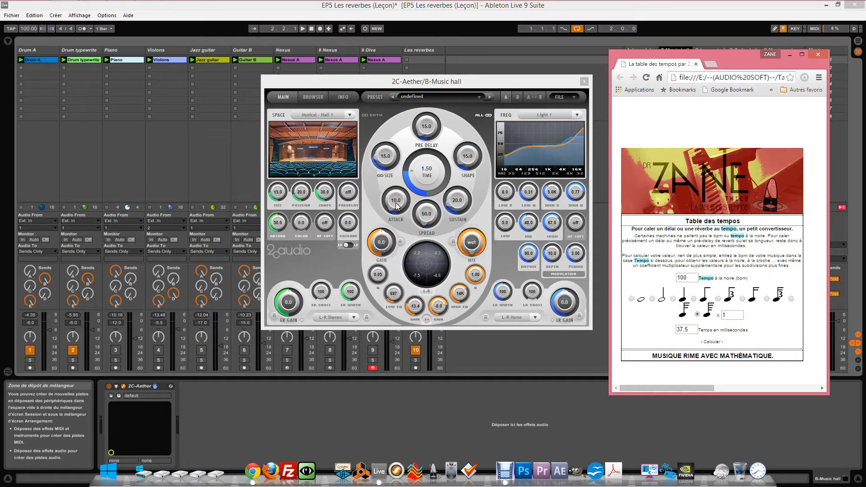
Set the converter's multiplier to 4 for the sixty-fourth note and set the 2C-Aether's Attack to 9.38.
double_click(726, 315)
key("BackSpace")
type("4")
left_click(395, 203)
double_click(395, 204)
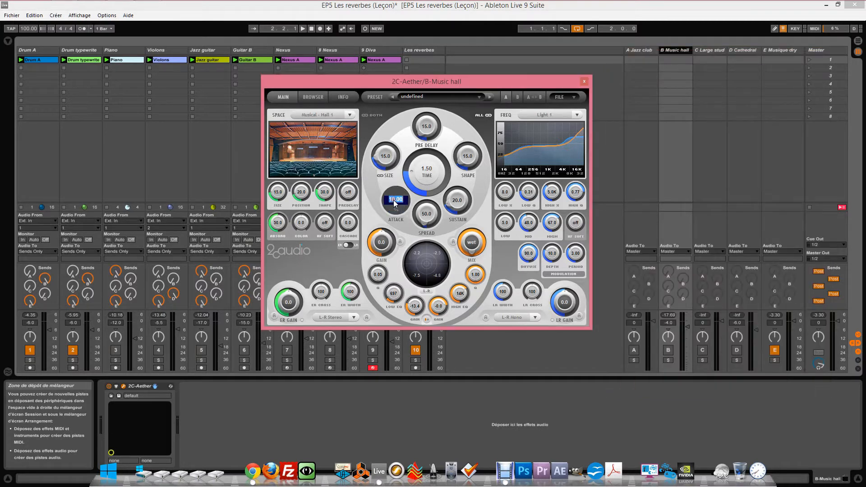
type("9.38")
key("Return")
Set the converter's multiplier to 2 and set the 2C-Aether's Sustain to the calculated 18.75.
key("alt+Tab")
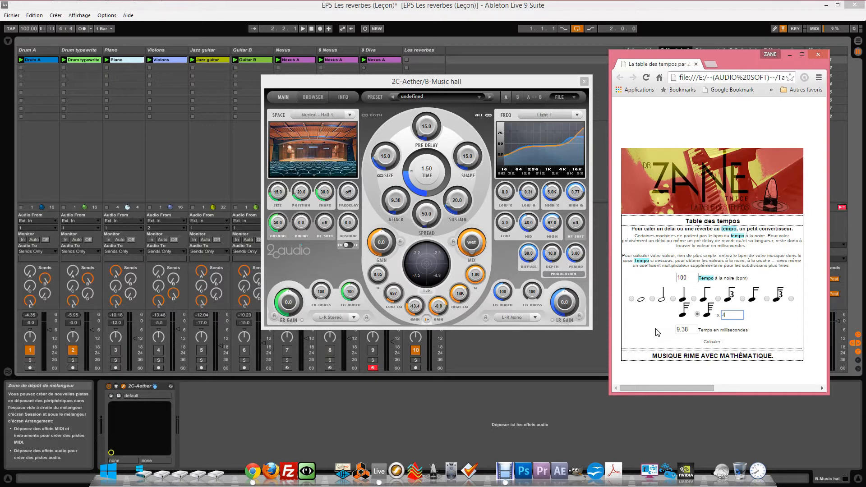
double_click(736, 317)
type("2")
double_click(455, 203)
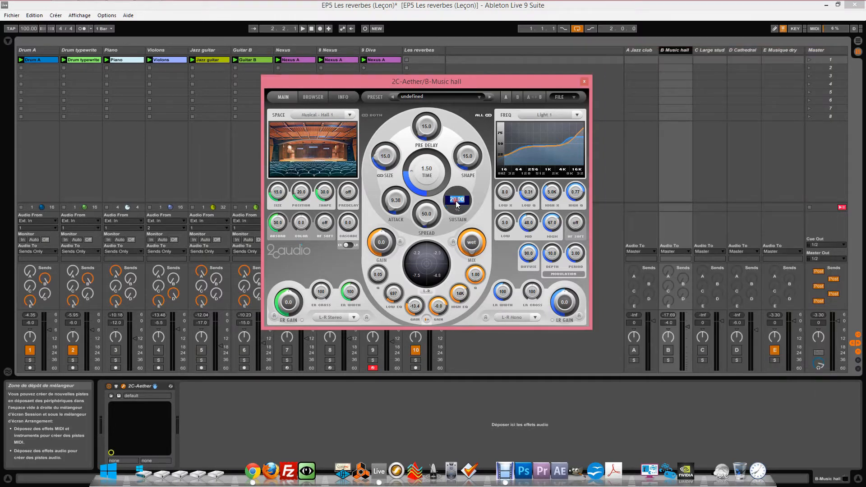
type("18.7")
key("Return")
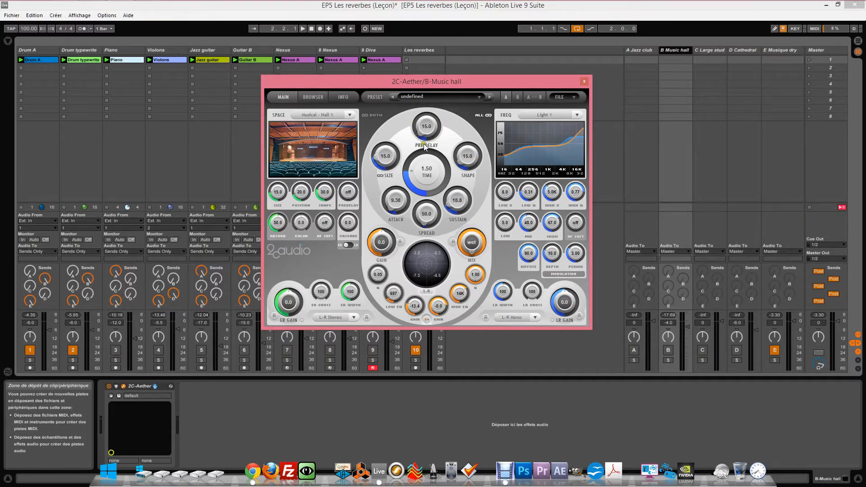
Check the converter's sixty-fourth-note duration and set the 2C-Aether's Pre Delay to 18.75.
key("alt+Tab")
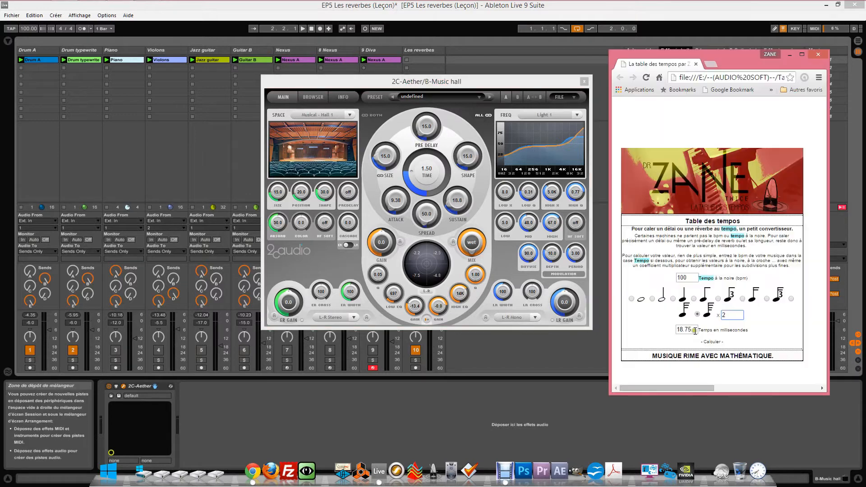
left_click(426, 131)
double_click(425, 129)
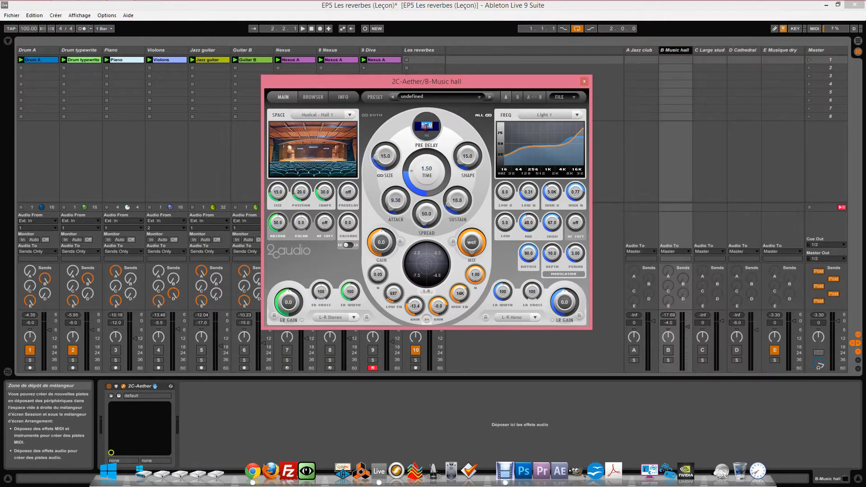
type("18.75")
key("Return")
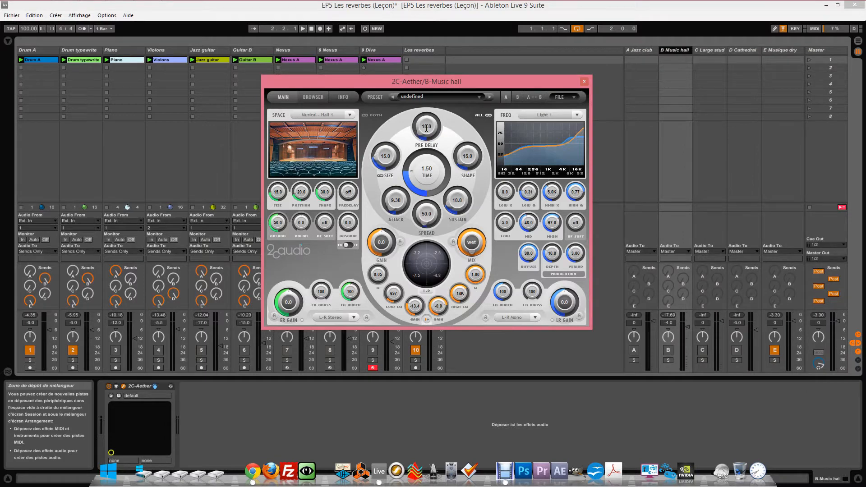
Calculate the whole-note duration with the multiplier at 2 and set the 2C-Aether's Time to 1.2.
key("alt+Tab")
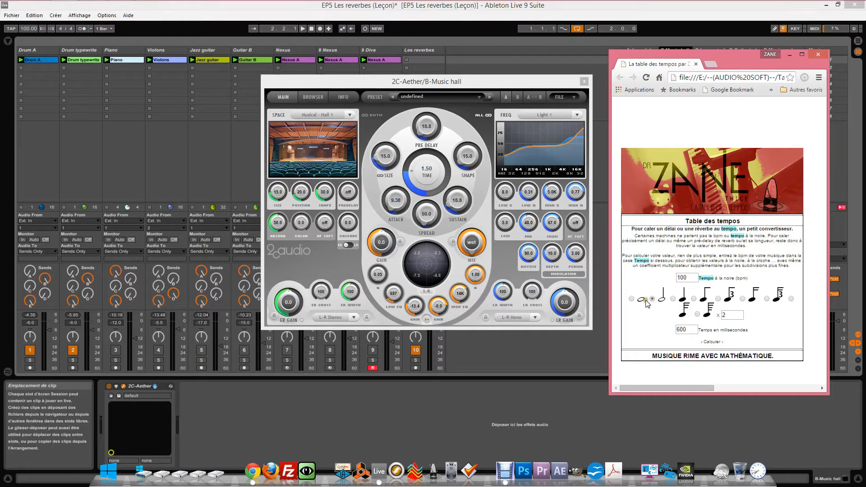
left_click(631, 299)
double_click(426, 170)
type("1.2")
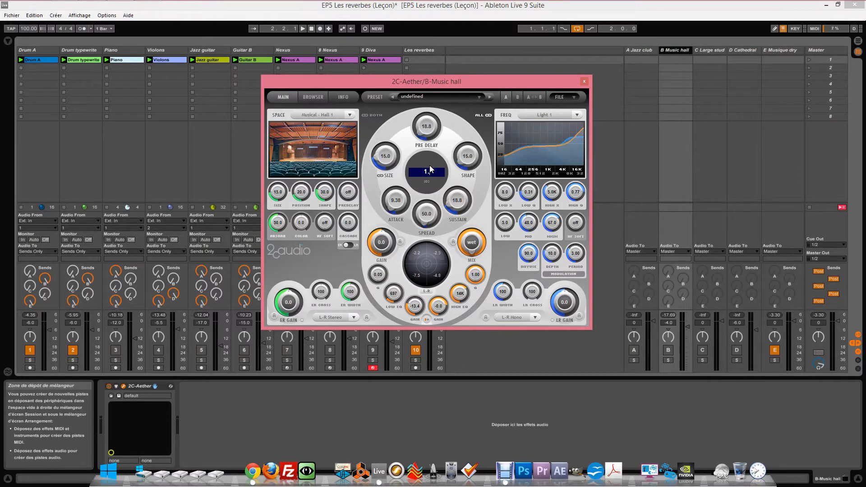
key("Return")
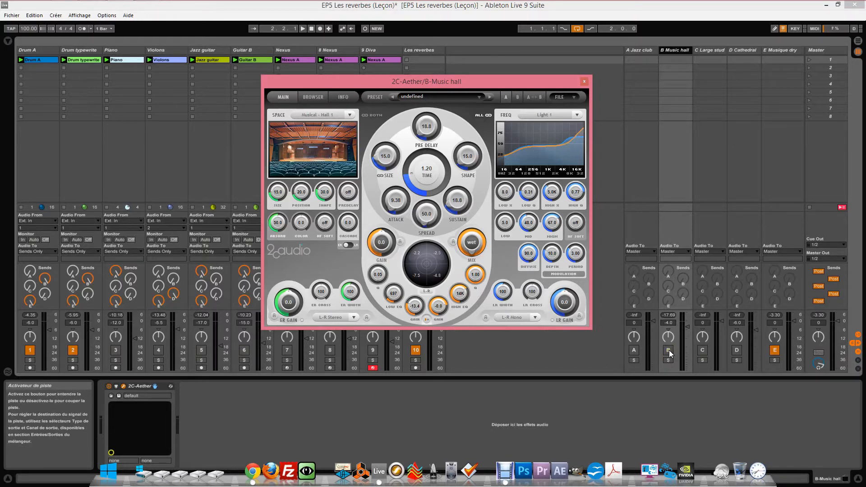
Play the session and activate the B Music hall return to hear the retimed reverb on the drums.
key("space")
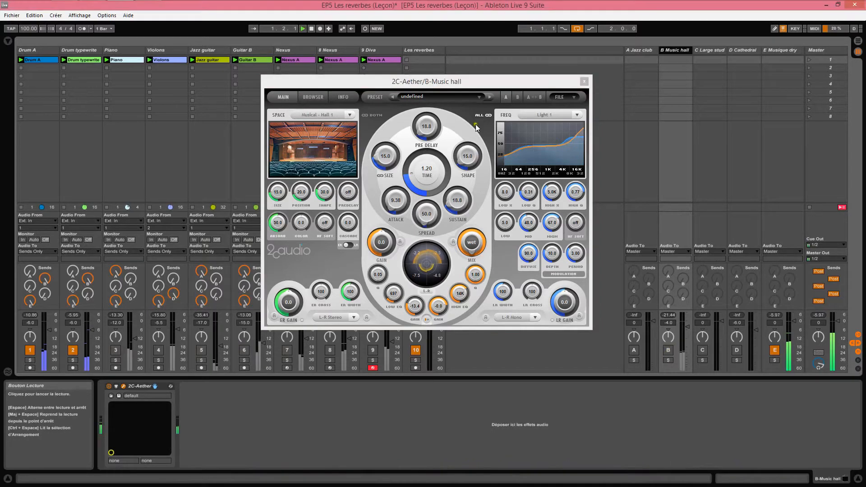
left_click(669, 352)
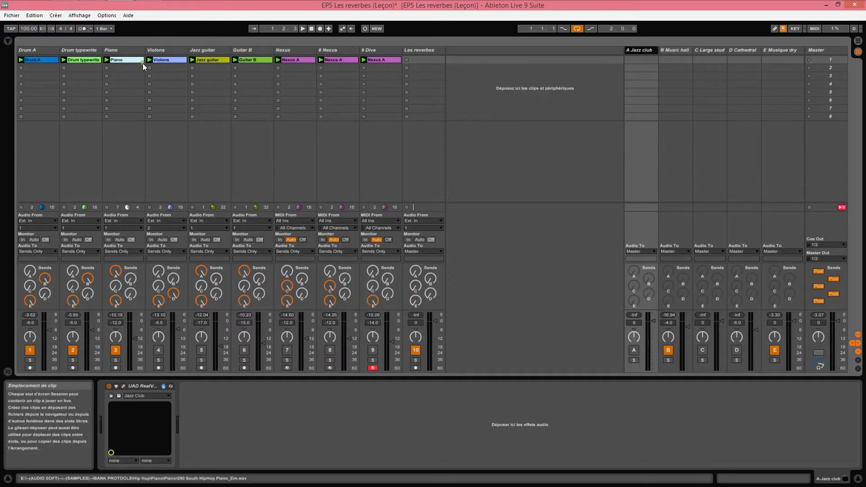
Open the UAD RealVerb-Pro on the A Jazz club return used by the Piano track.
left_click(130, 51)
left_click(641, 51)
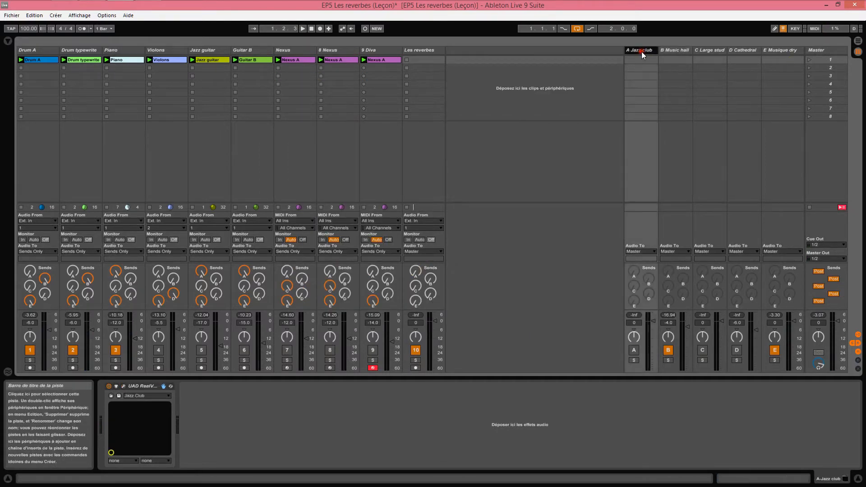
left_click(123, 387)
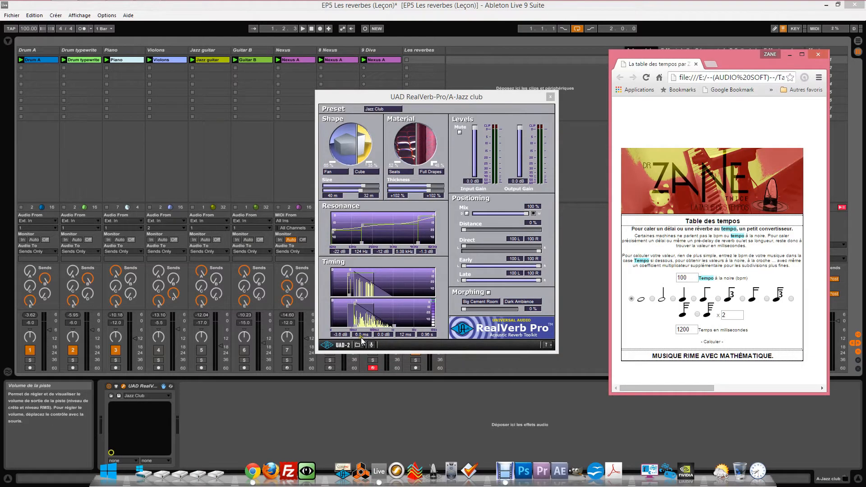
Calculate the sixty-fourth-note duration with the multiplier at 5 and set RealVerb-Pro's early reflection pre-delay to 7.5 ms.
left_click(697, 314)
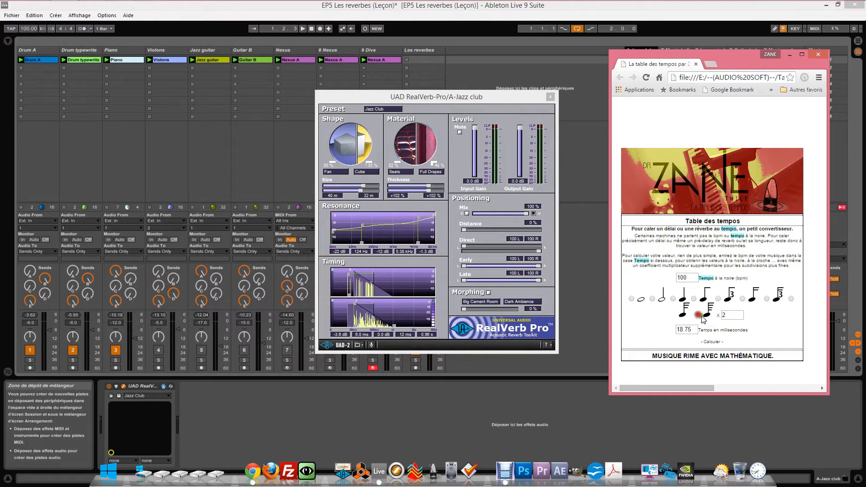
left_click_drag(726, 317, 714, 317)
left_click(358, 333)
type("7.5")
key("Return")
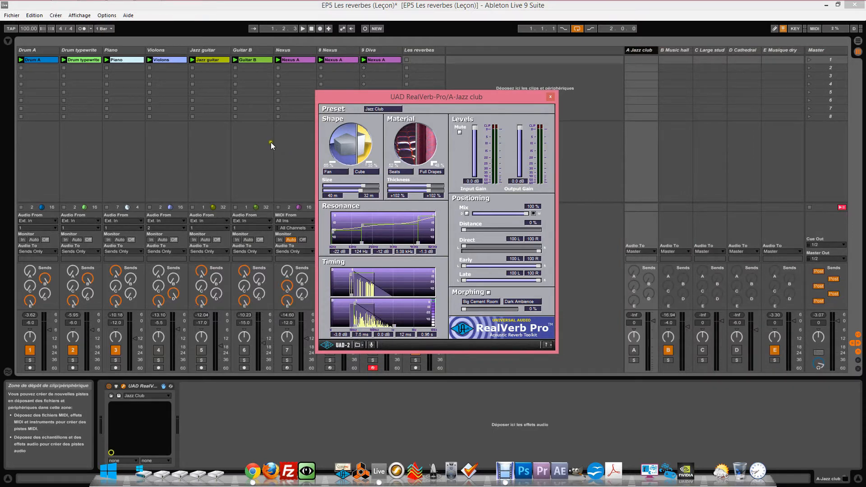
Recalculate the sixty-fourth-note duration with another multiplier, enter it as RealVerb-Pro's late reverb pre-delay, and close the plug-in.
key("alt+Tab")
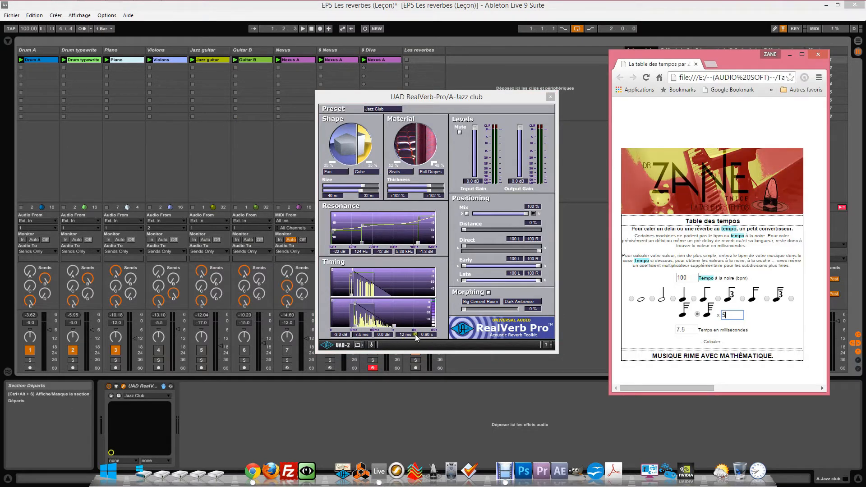
left_click_drag(729, 317, 720, 317)
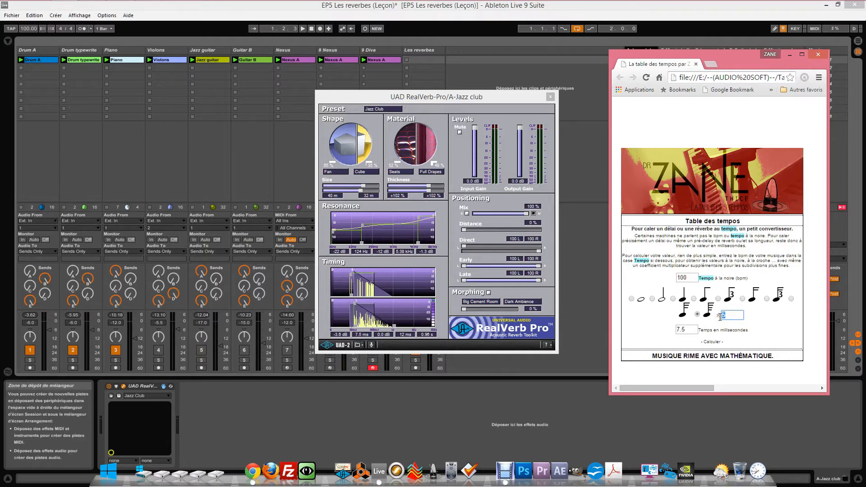
left_click_drag(735, 317, 712, 314)
left_click(404, 335)
key("Return")
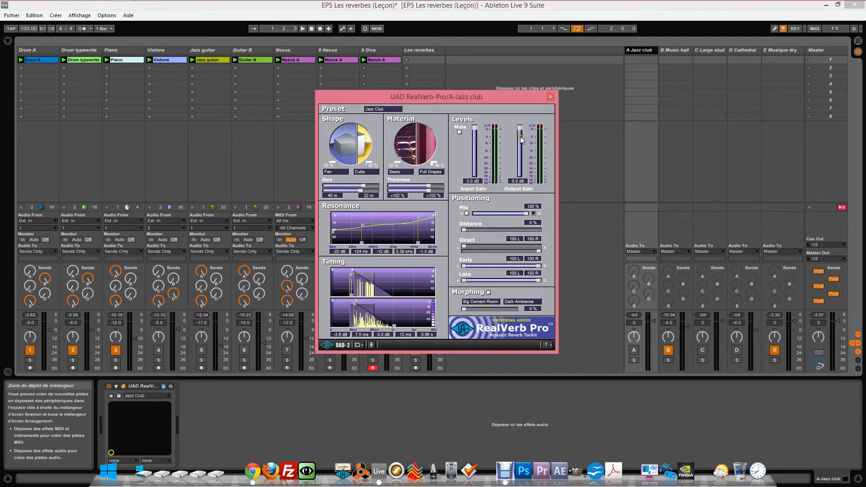
left_click(550, 96)
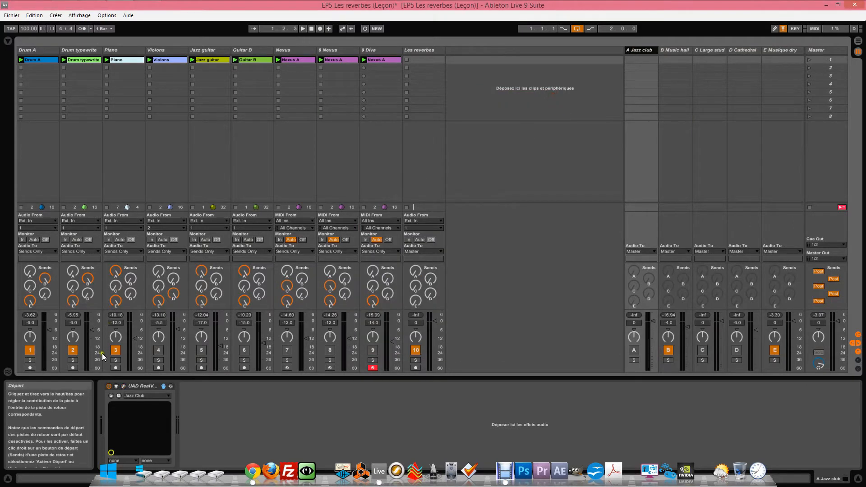
Play the Piano track with Drum A and Drum typewriter muted, and activate the A Jazz club return.
left_click(72, 350)
left_click(30, 350)
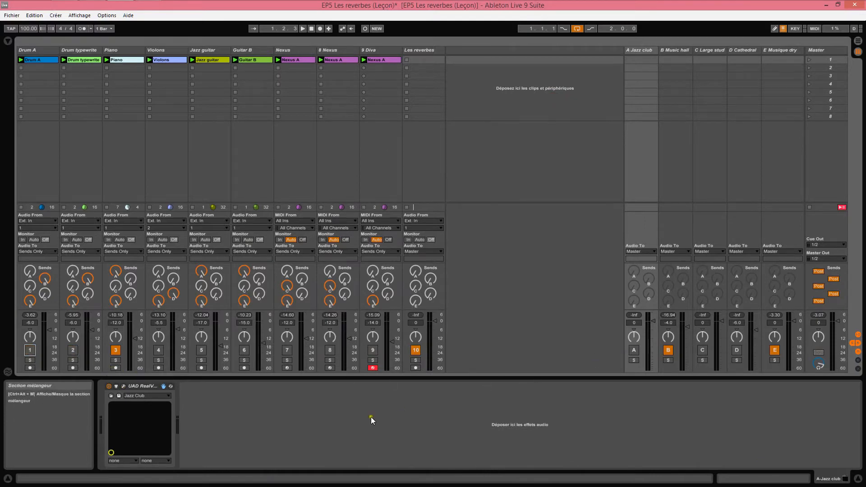
key("space")
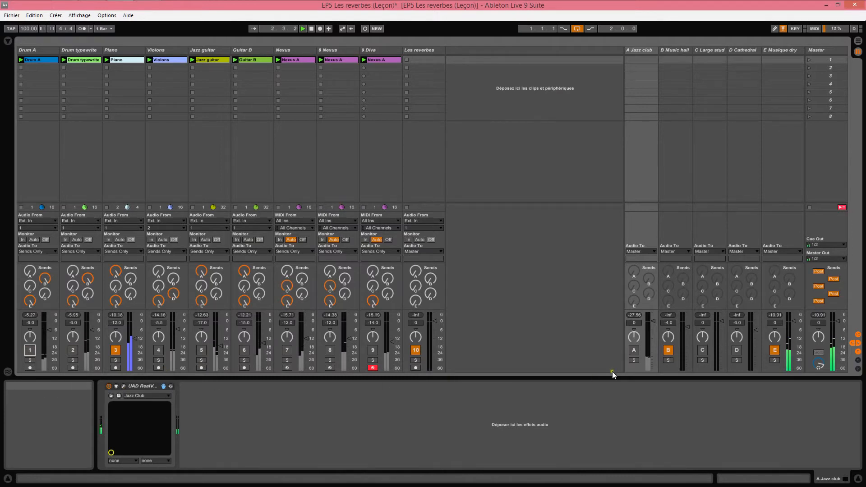
left_click(634, 351)
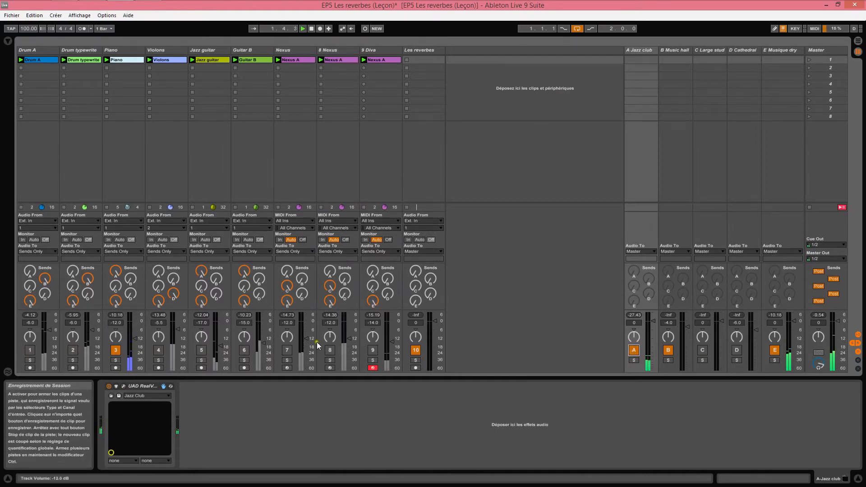
Activate the Violons track in place of Piano and examine the Width setting of its S1-Imager.
left_click(115, 351)
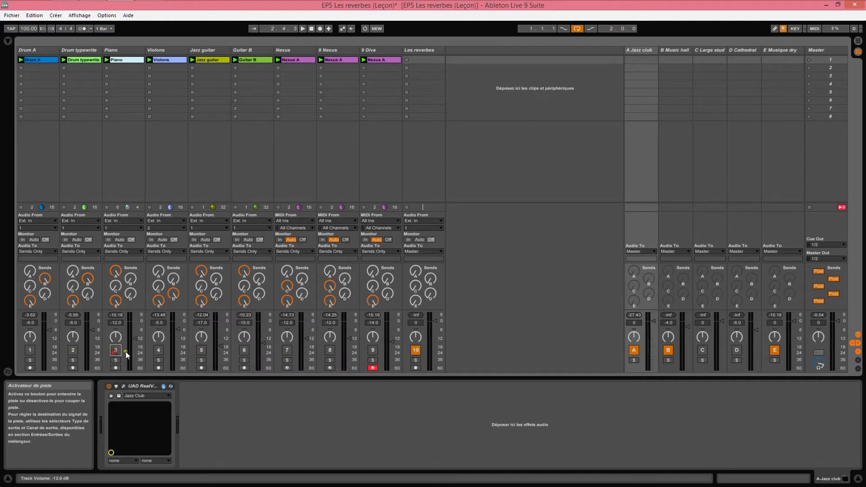
left_click(158, 350)
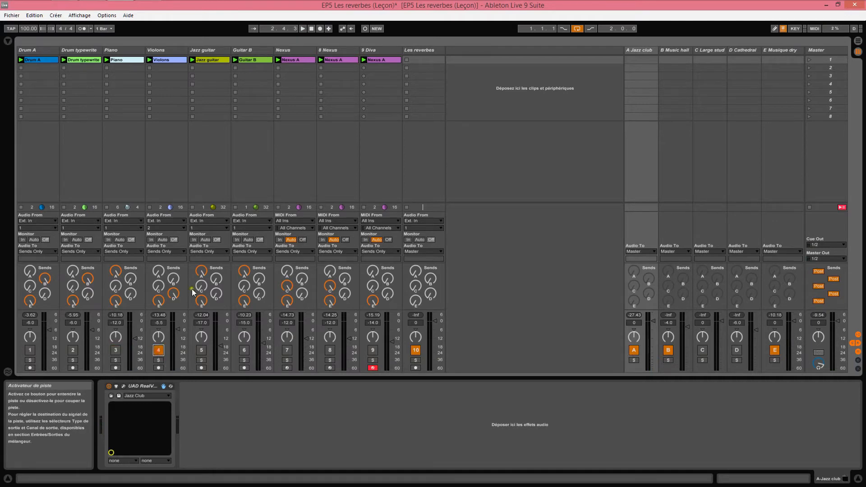
left_click(163, 51)
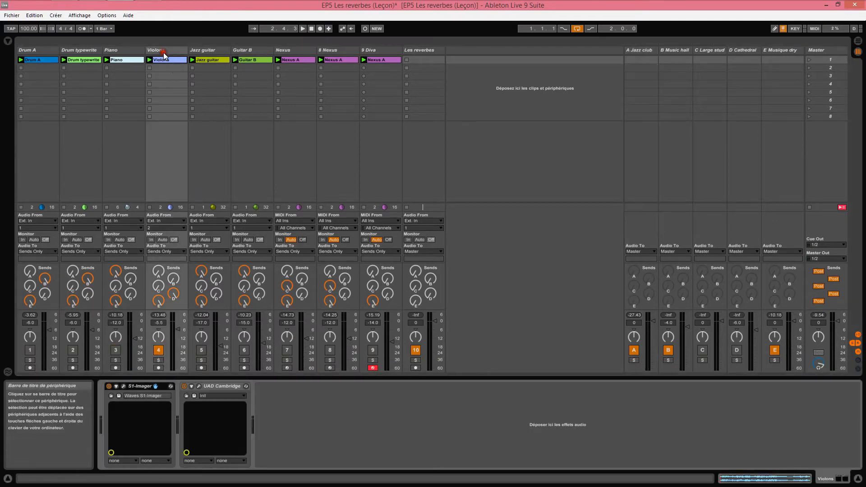
left_click(124, 386)
mouse_move(493, 300)
left_mouse_down()
mouse_move(504, 217)
mouse_move(508, 298)
left_mouse_up()
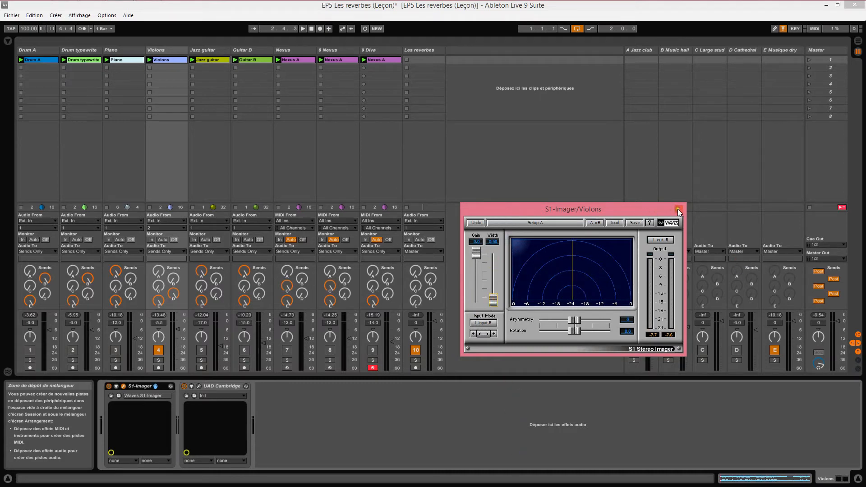
In the Violons track's UAD Cambridge equalizer, enable the HMF band as a shelf with a gain of -5 dB.
left_click(198, 386)
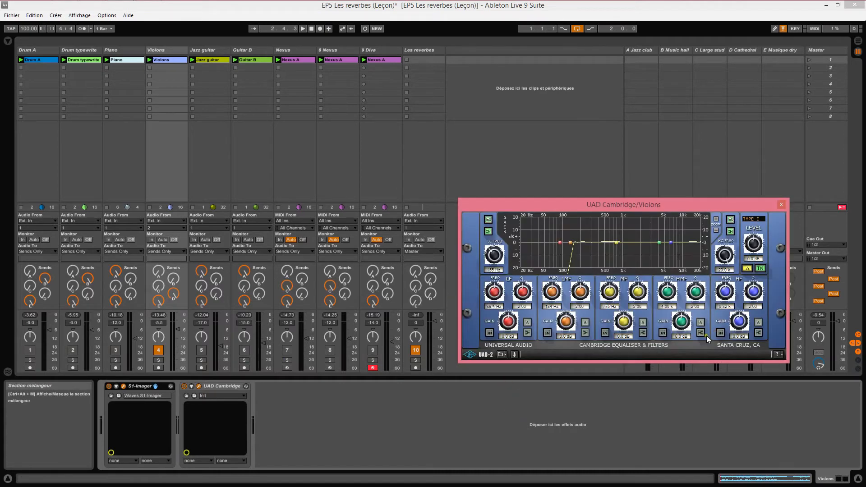
left_click(699, 333)
left_click(663, 334)
left_click(676, 337)
type("-5")
key("Return")
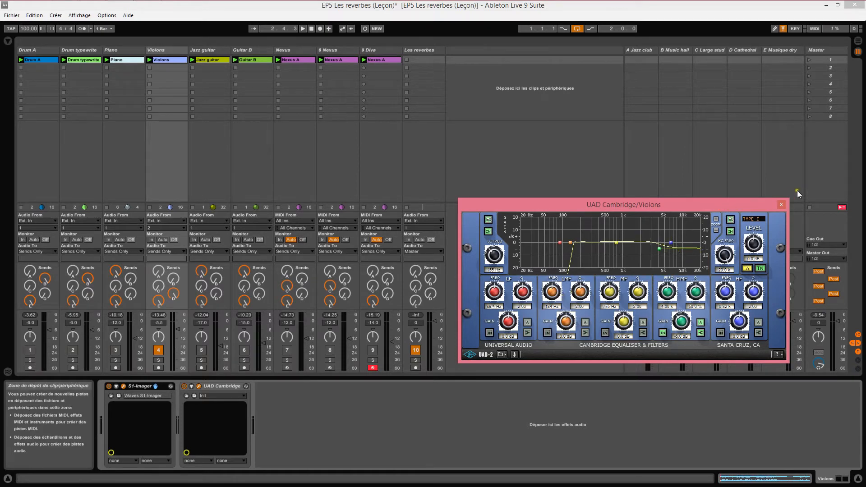
Close the Violons equalizer, view the Space presets of 2C-Aether on the D Cathedral return, and switch its link mode to None.
left_click(781, 205)
left_click(735, 51)
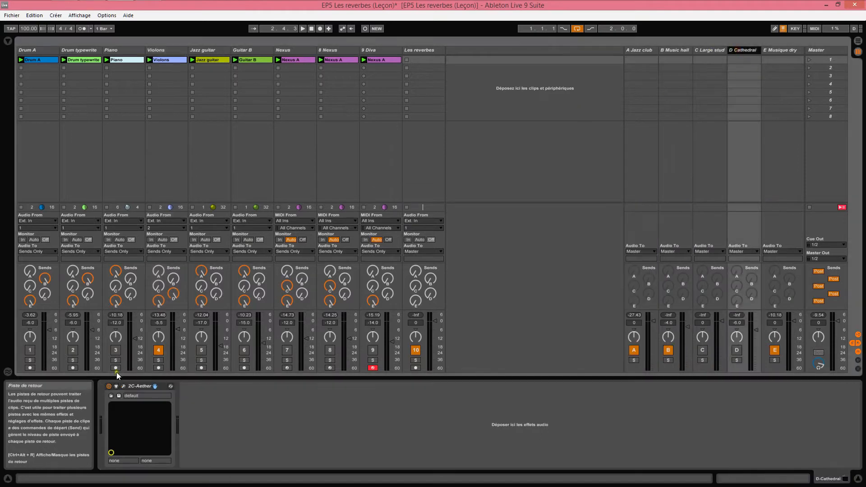
left_click(124, 387)
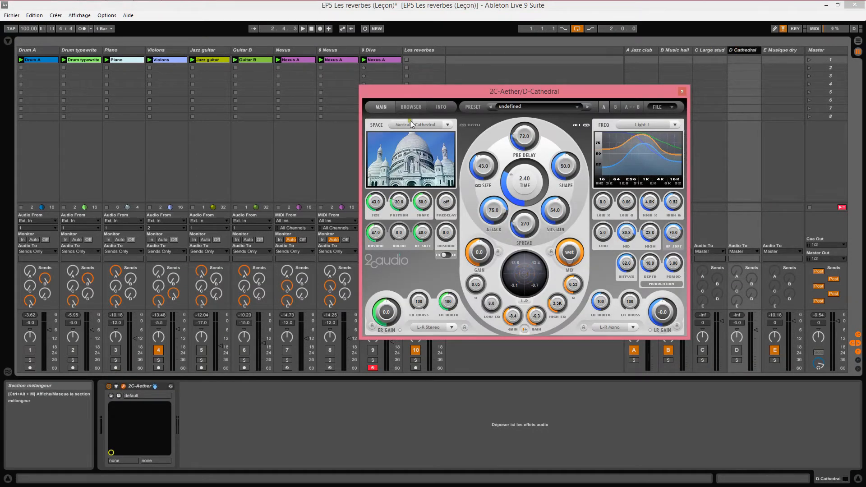
left_click(448, 125)
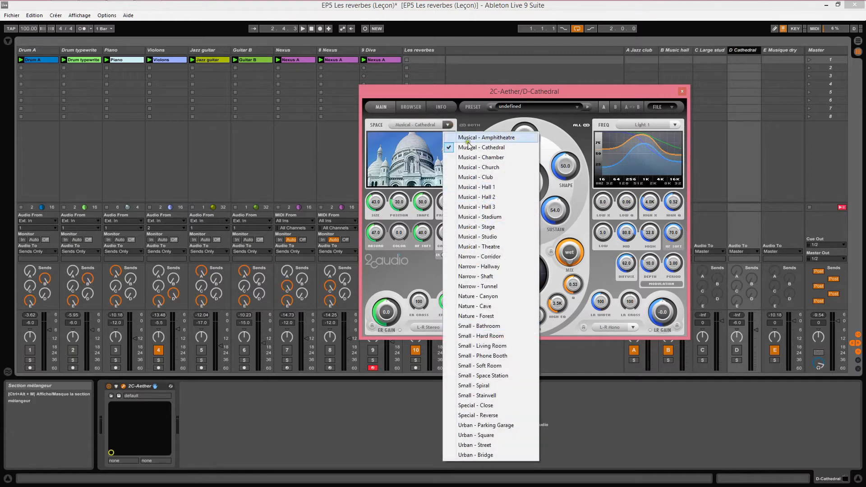
left_click(448, 124)
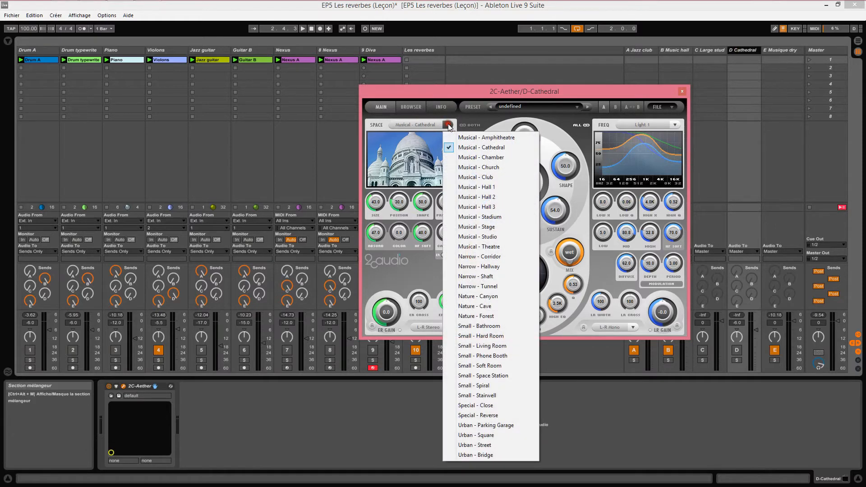
left_click(468, 124)
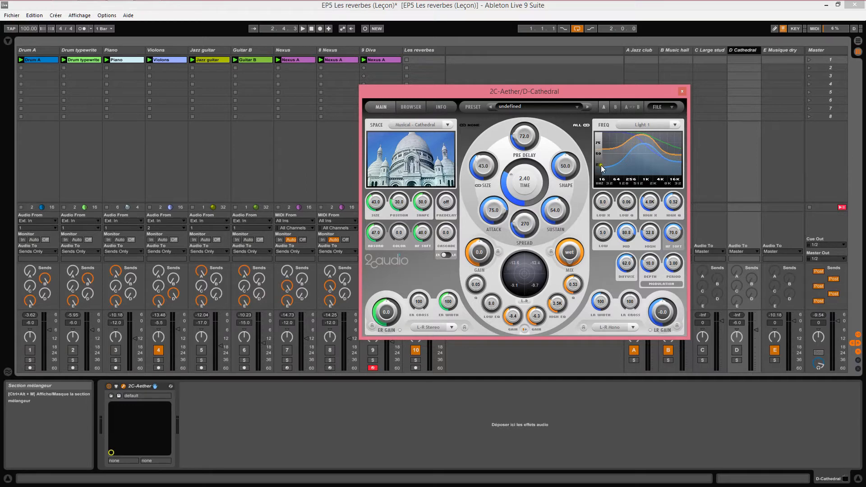
Compare the A and B curves of the UAD Cambridge equalizer on the Les reverbes track.
left_click(423, 50)
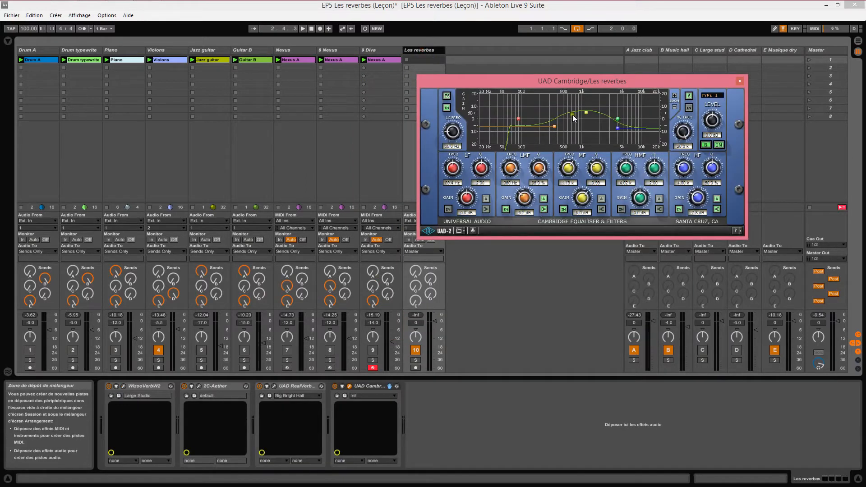
left_click(706, 145)
left_click(707, 145)
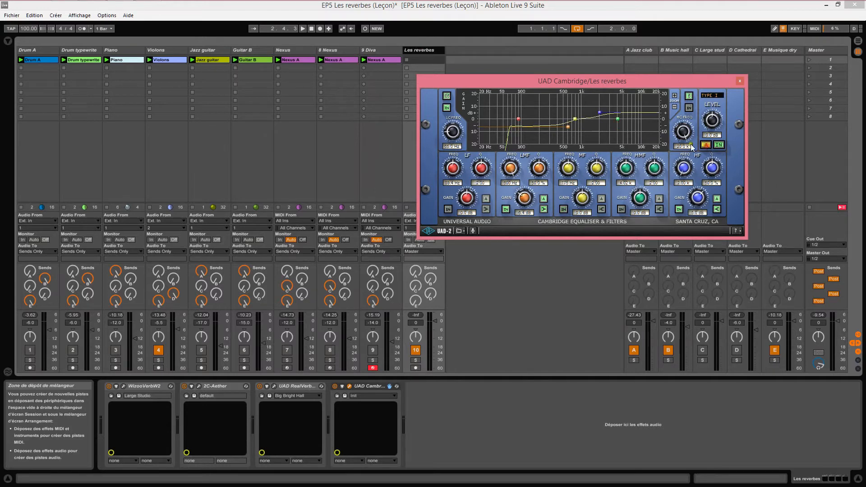
left_click(706, 144)
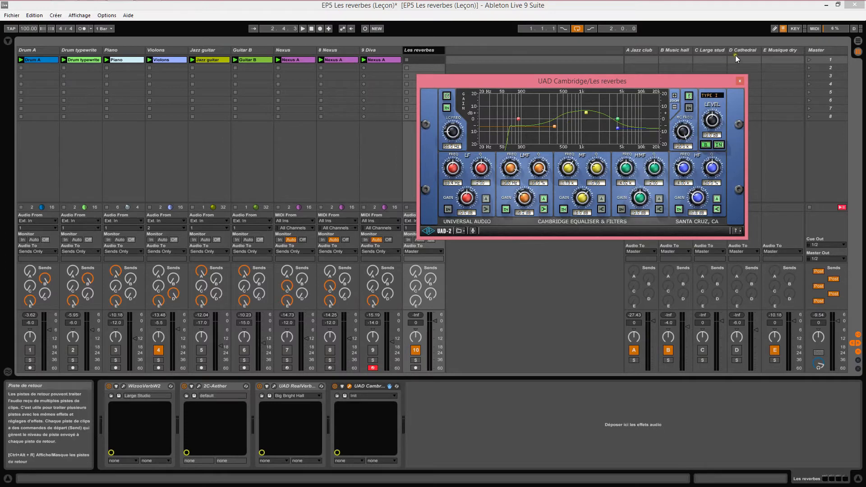
On the D Cathedral return, set both the LR Width and ER Width of 2C-Aether to 0.0.
left_click(751, 50)
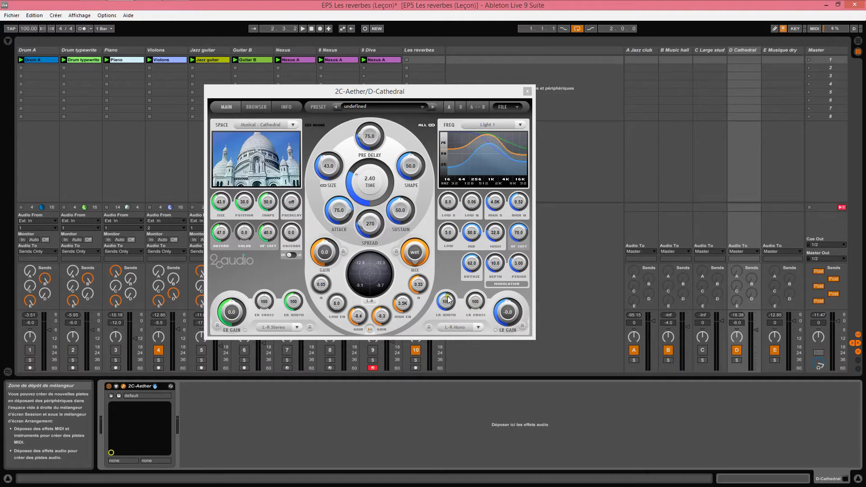
left_click_drag(447, 300, 463, 336)
left_click_drag(291, 304, 304, 420)
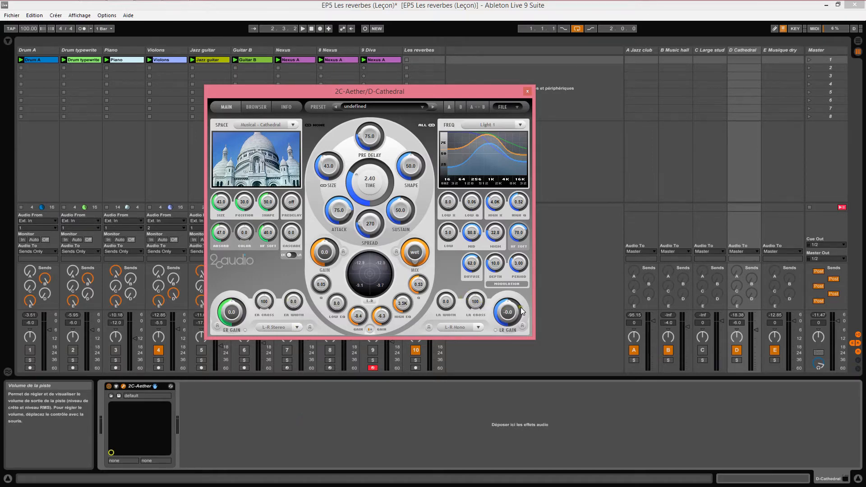
Play the violins with the D Cathedral return switched off, and switch the return back on to compare.
left_click(737, 351)
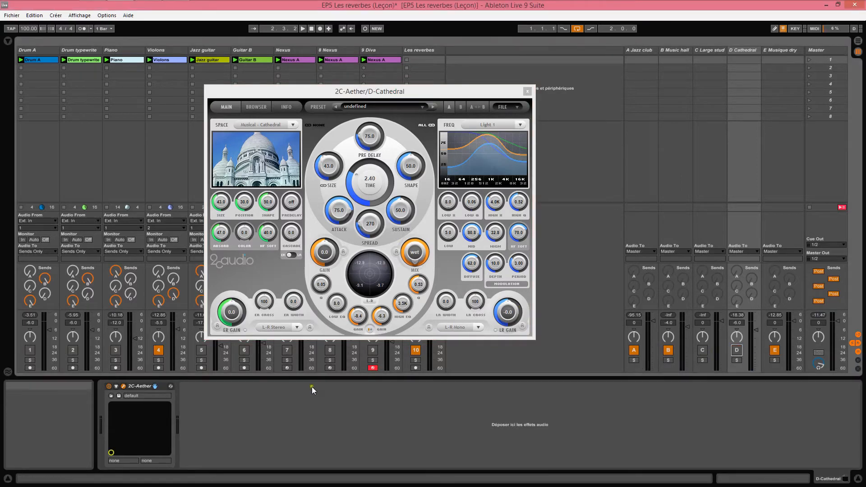
key("space")
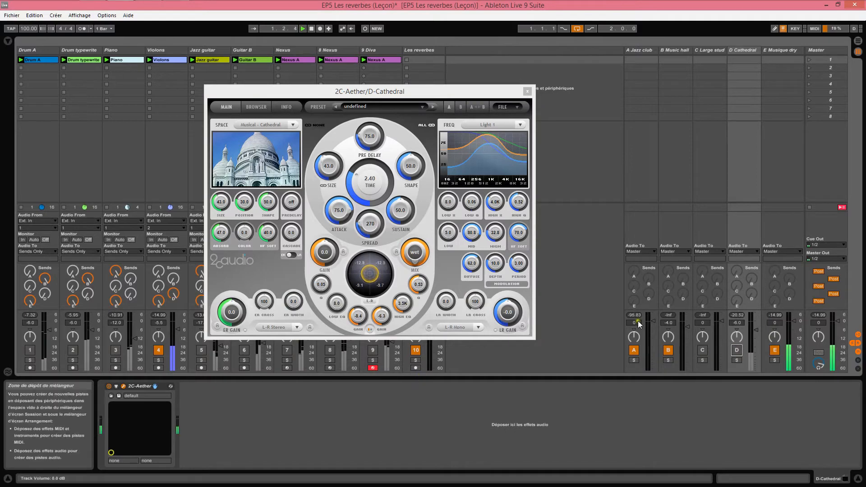
left_click(737, 351)
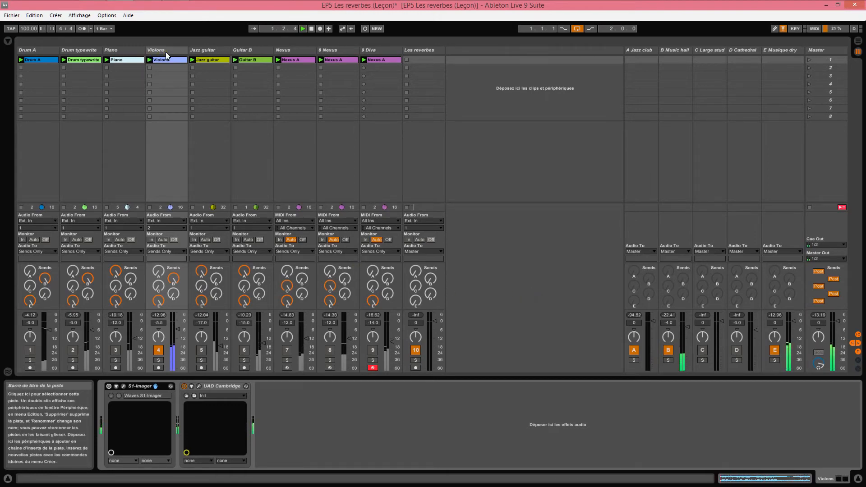
Examine the UAD Cambridge equalizer curve on the Violons track, close it, and go back to the D Cathedral return.
left_click(198, 386)
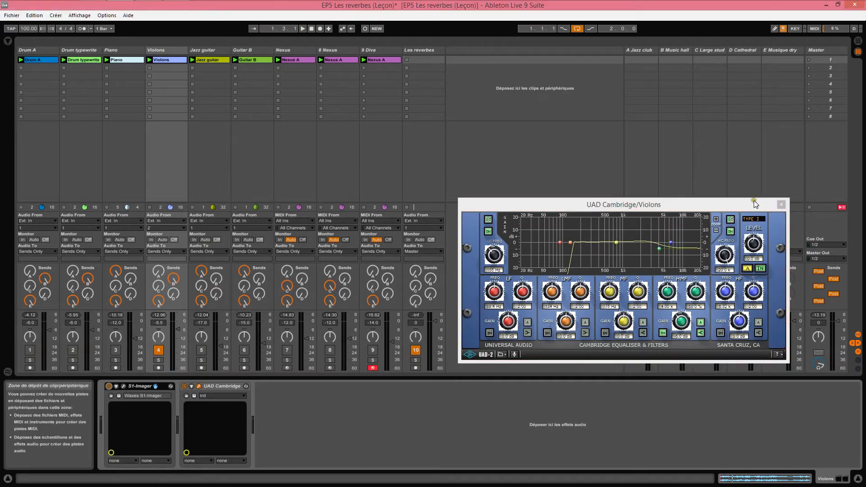
left_click_drag(765, 206, 726, 206)
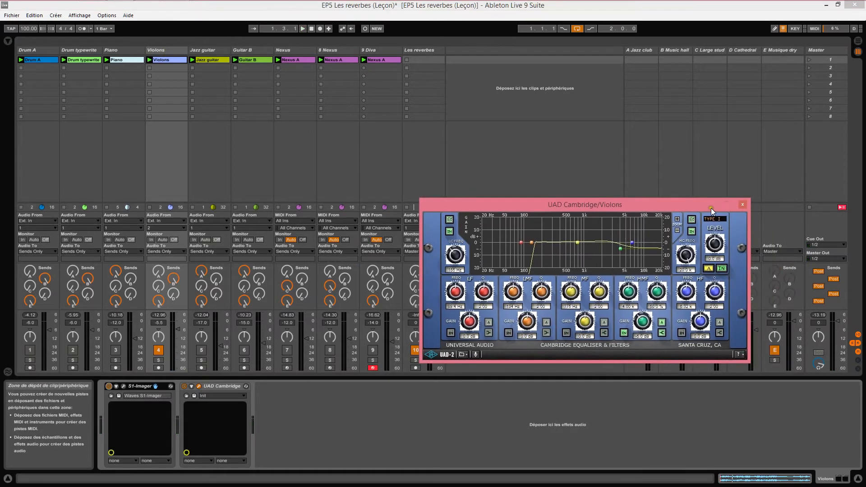
left_click(744, 205)
left_click(740, 50)
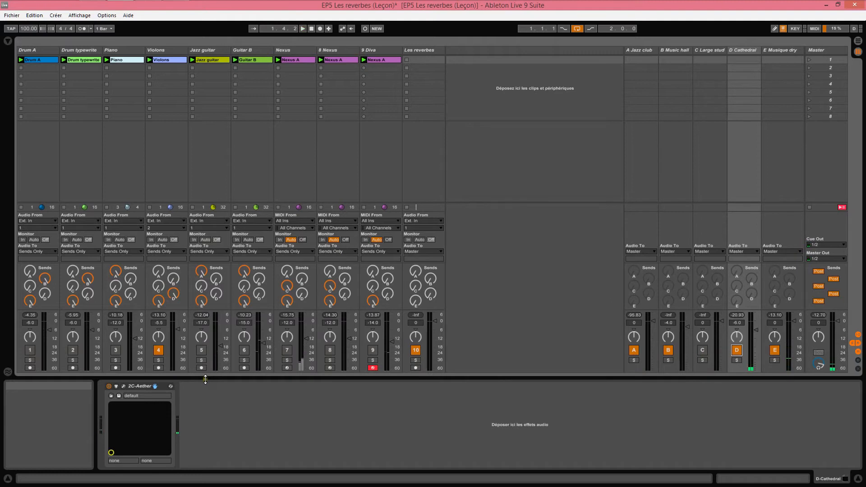
Activate the Jazz guitar track in place of Violons and enable its Simple Delay.
left_click(214, 52)
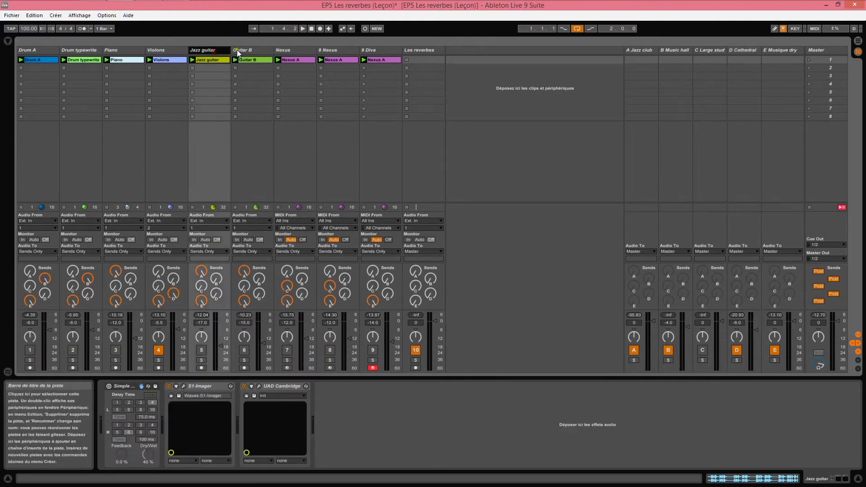
left_click(202, 351)
left_click(158, 350)
left_click(126, 387)
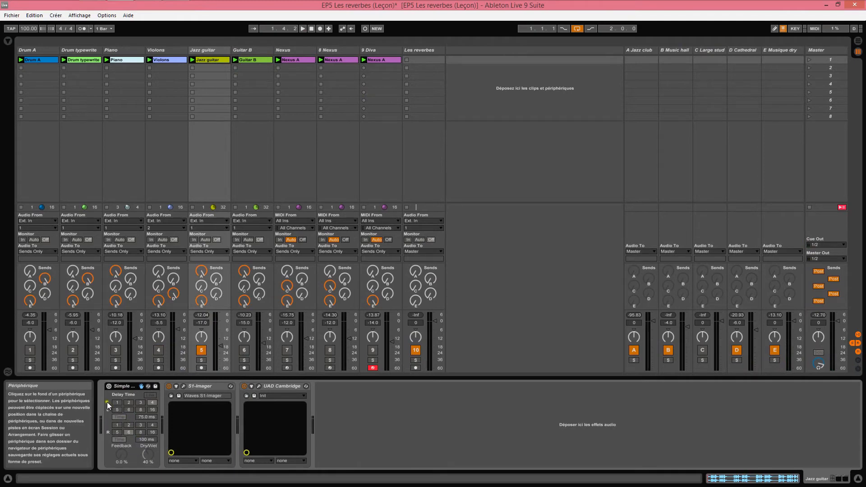
left_click(109, 387)
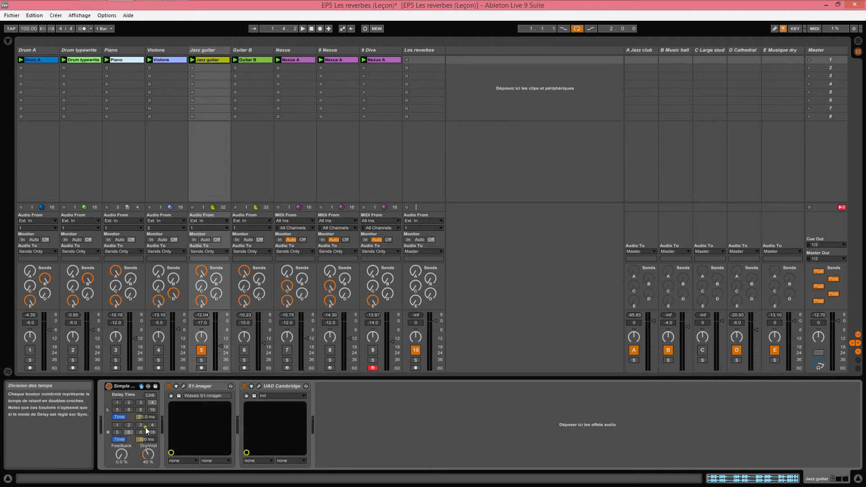
Toggle both channels of the Simple Delay between Sync and Time modes, leaving them in Time mode.
left_click(118, 439)
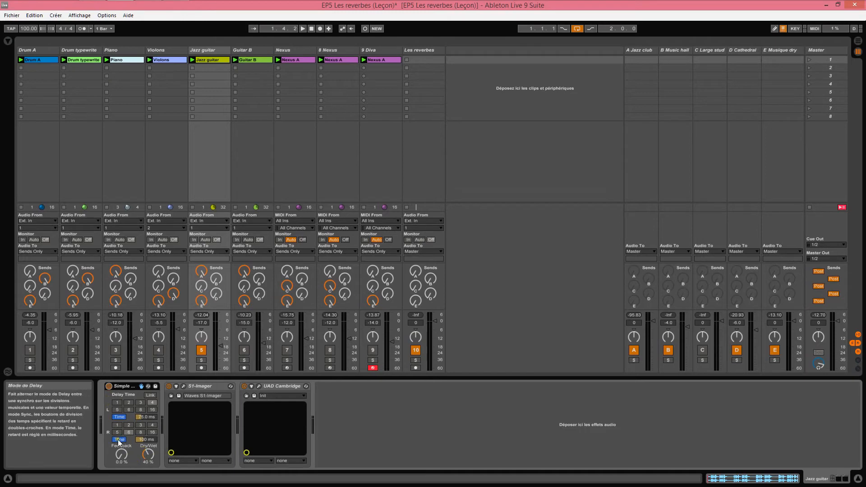
left_click(119, 417)
left_click(119, 440)
left_click(120, 418)
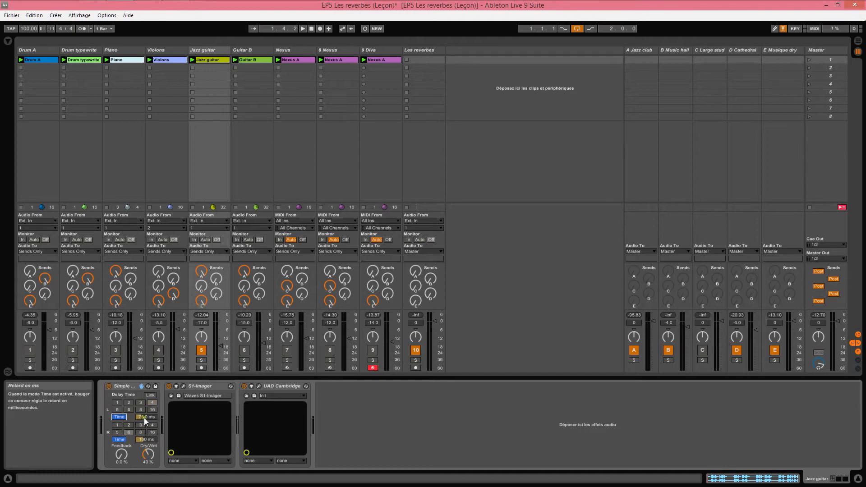
Calculate the thirty-second-note and sixteenth-triplet durations at 100 bpm in the browser's tempo table, and return to Simple Delay's Dry/Wet control in Live.
left_click(253, 471)
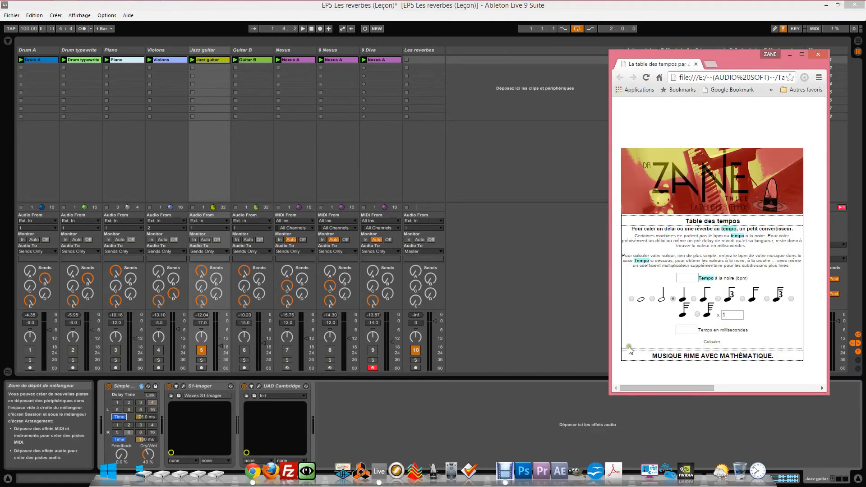
left_click(689, 278)
left_click(791, 299)
left_click(766, 300)
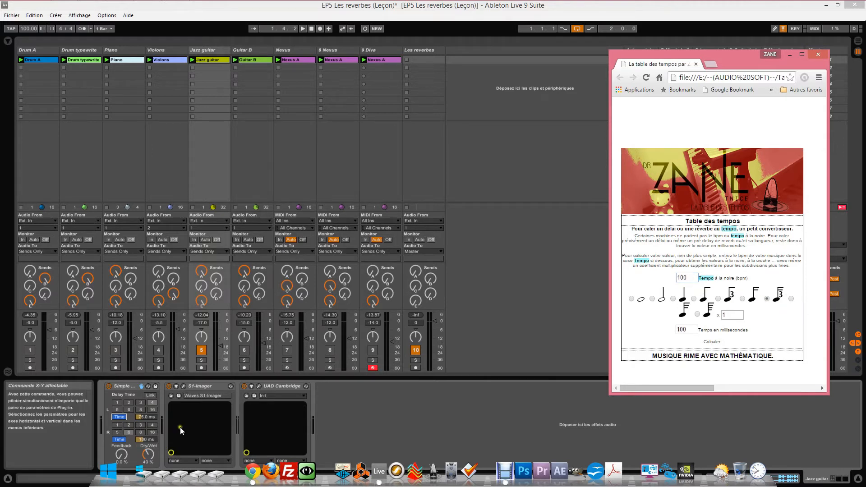
left_click(143, 450)
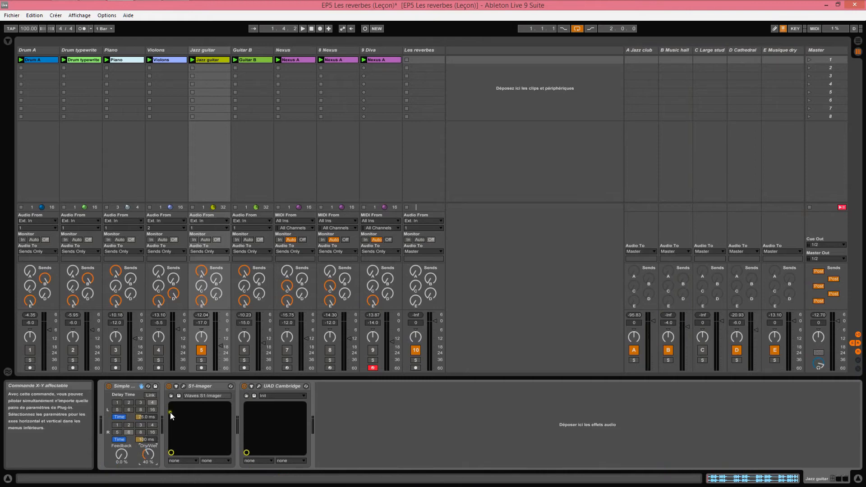
Bypass the S1-Imager on the Jazz guitar track, enable the Simple Delay, and play the track.
left_click(168, 386)
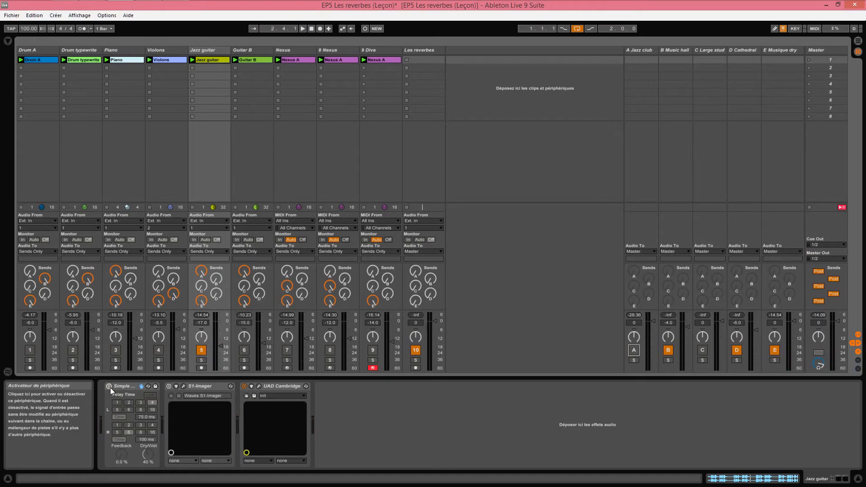
left_click(109, 387)
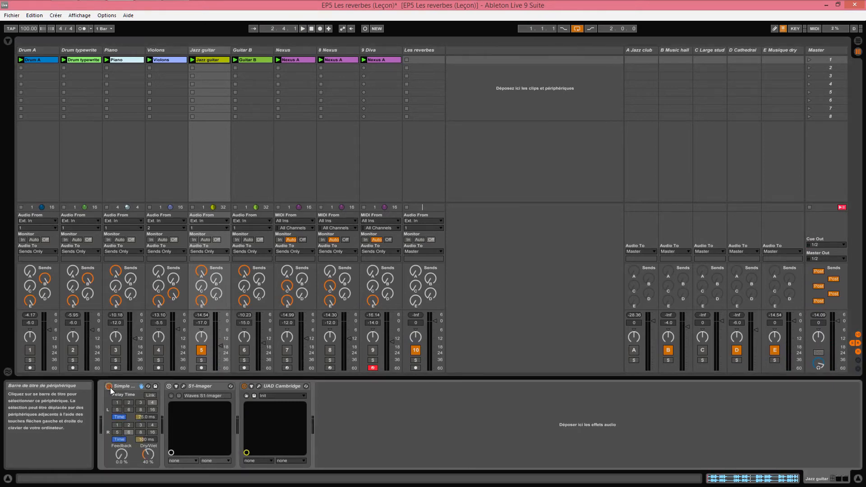
key("space")
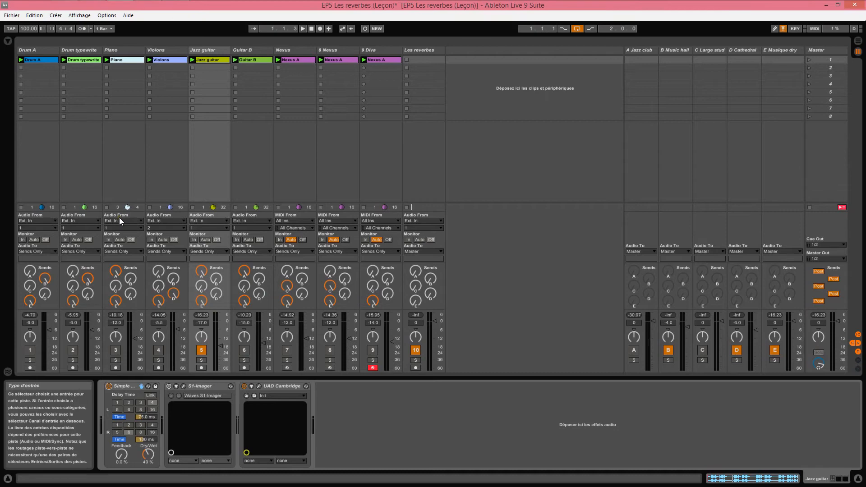
Calculate the sixty-fourth-note duration at 100 bpm with multiplier 2 in the tempo table, and set Simple Delay's left time to 18.8 ms.
left_click(66, 8)
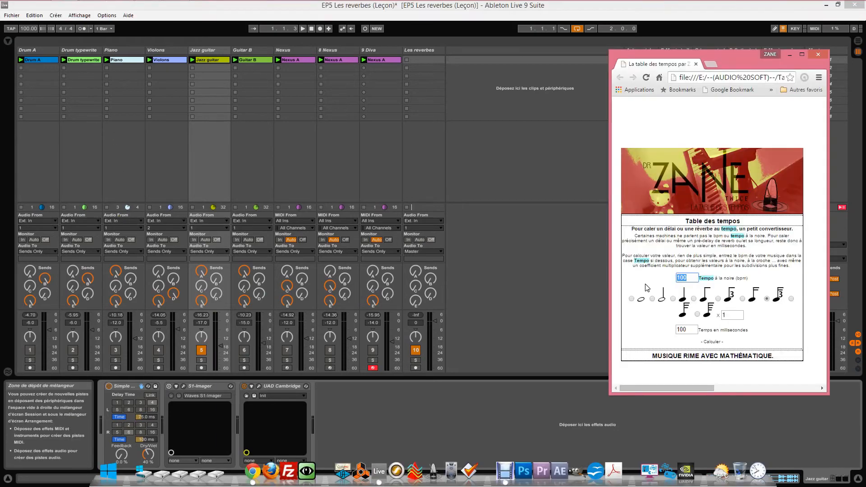
left_click(696, 315)
left_click_drag(690, 277, 662, 276)
double_click(730, 315)
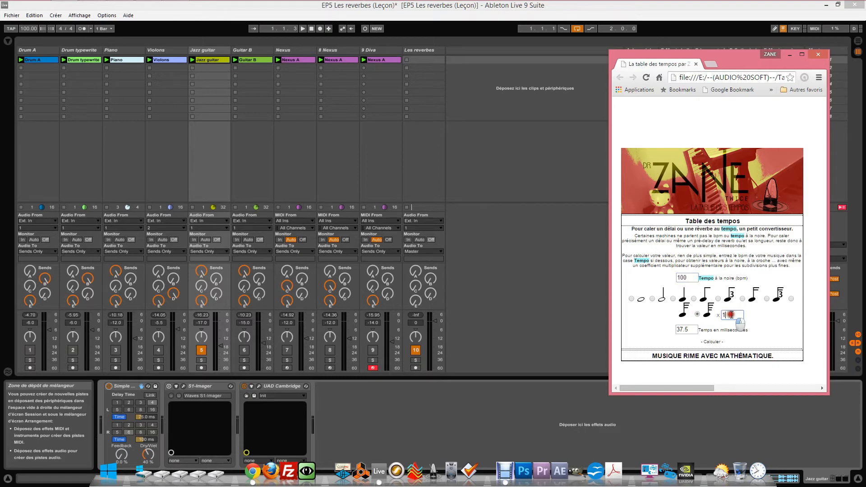
type("2")
left_click(145, 417)
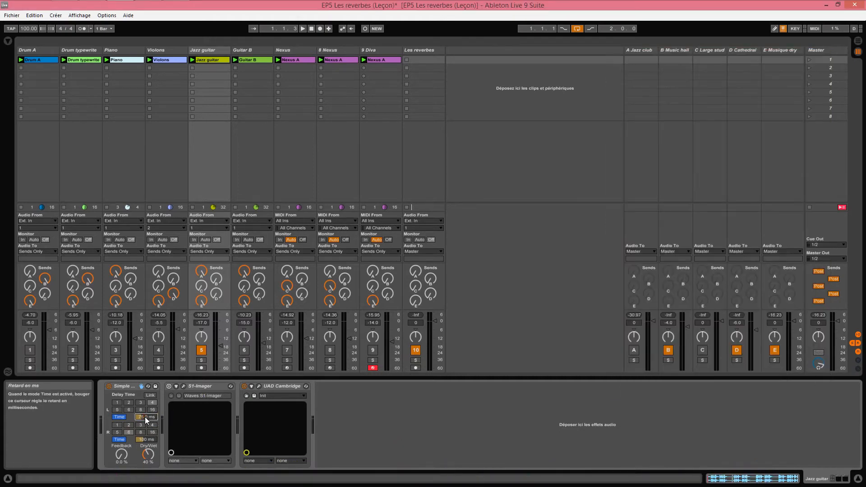
Recalculate the sixty-fourth-note duration with multiplier 4 and set Simple Delay's right time to 9.38 ms.
key("alt+Tab")
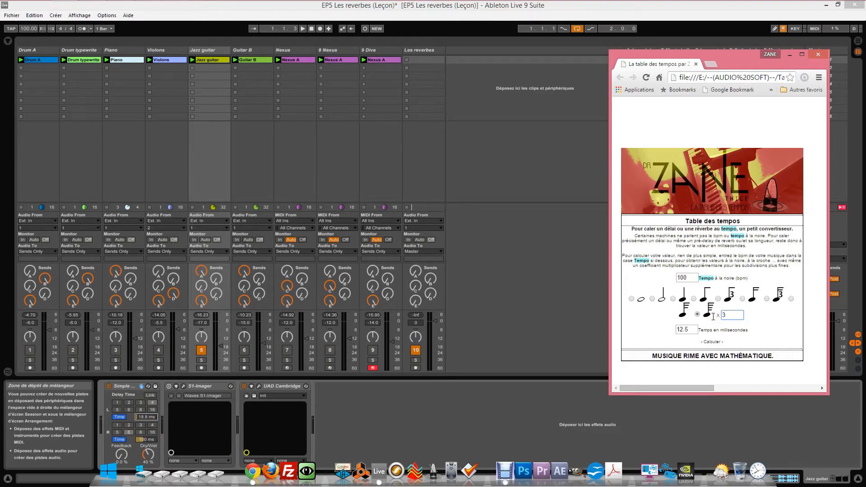
key("BackSpace")
type("4")
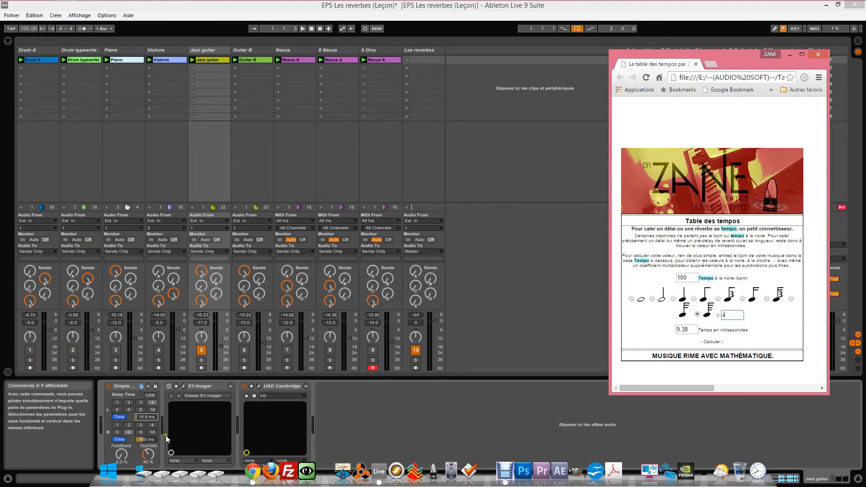
left_click(142, 441)
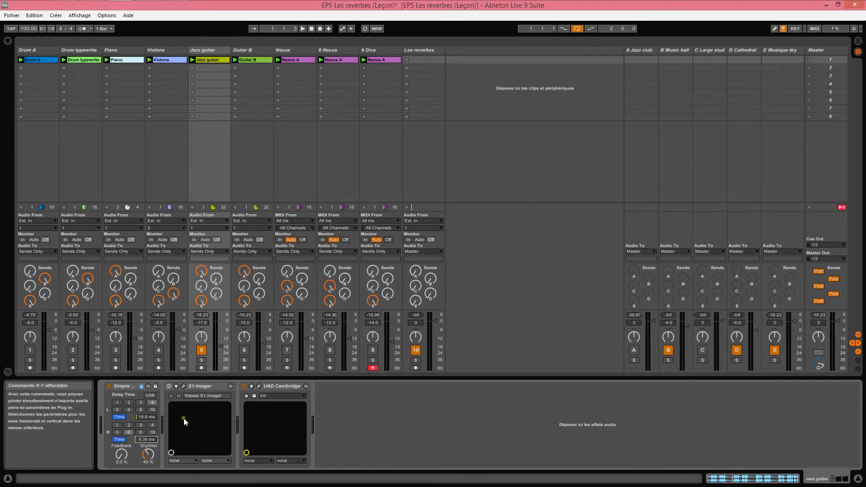
Play the Jazz guitar, restore Simple Delay to 75 ms left and 100 ms right, and play the track again.
key("space")
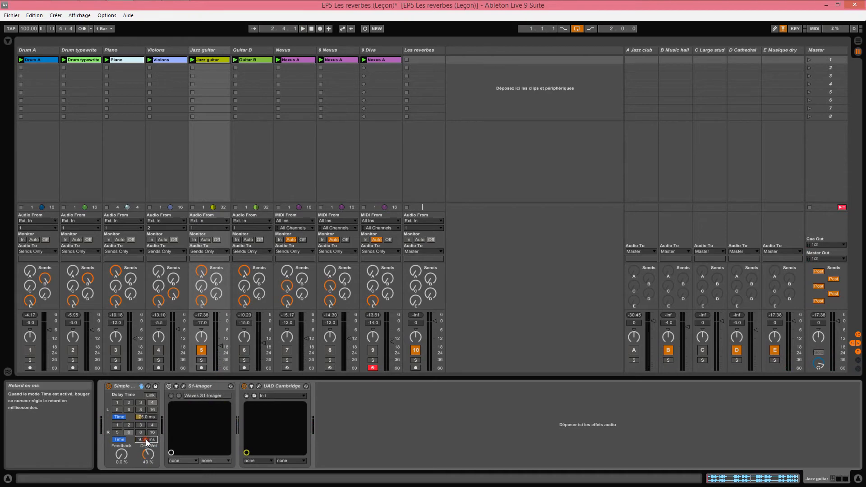
key("space")
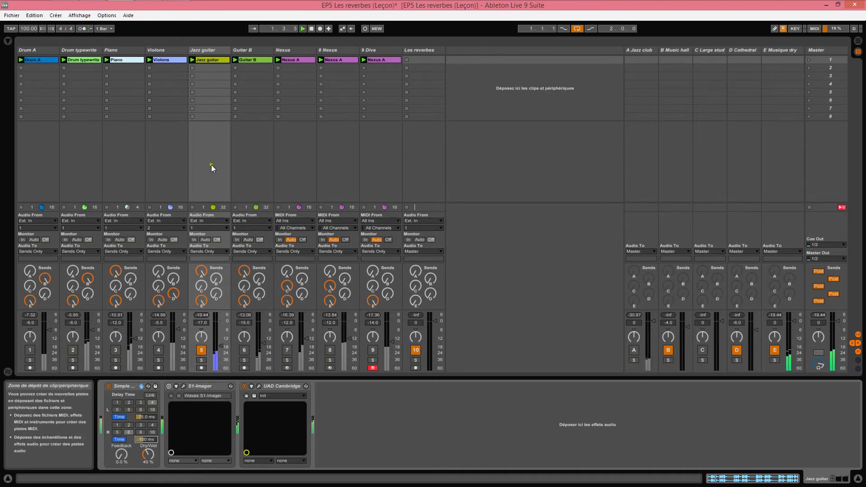
Open the Jazz guitar track's S1-Imager, re-enable the effect and play the track.
left_click(182, 386)
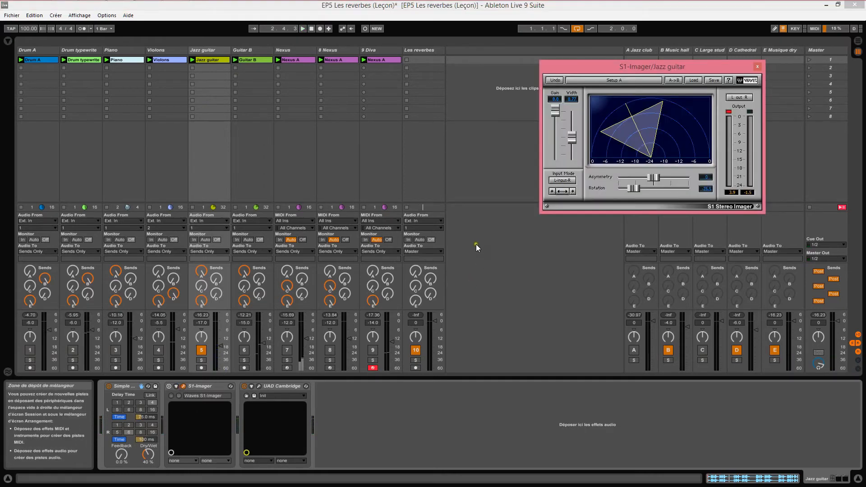
left_click(169, 391)
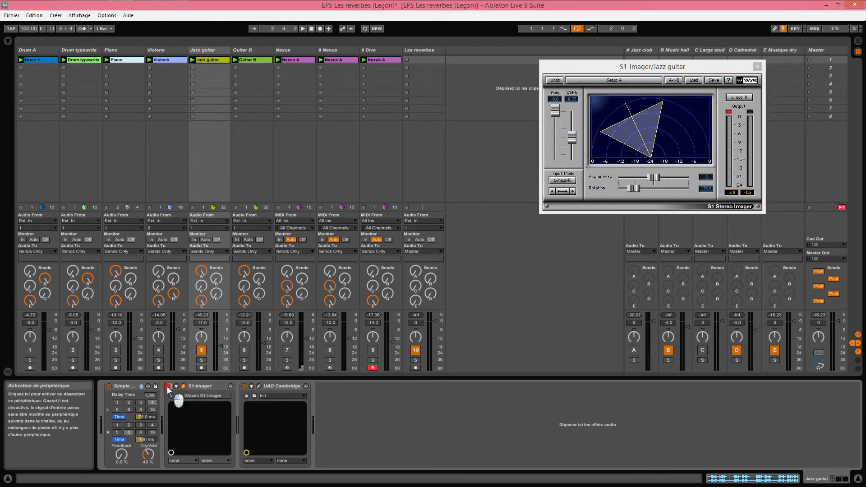
key("space")
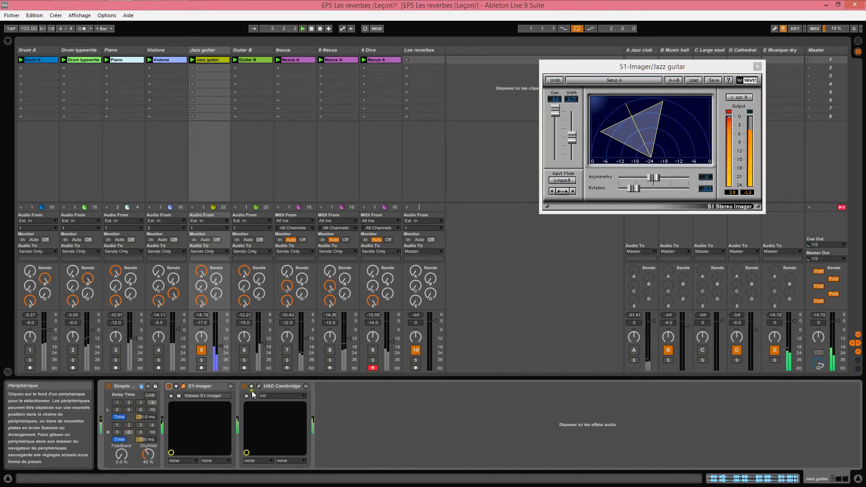
Unmute the Guitar B track, enable its Simple Delay, and play both guitars with its S1-Imager open and the Jazz club return switched on.
left_click(244, 351)
left_click(253, 52)
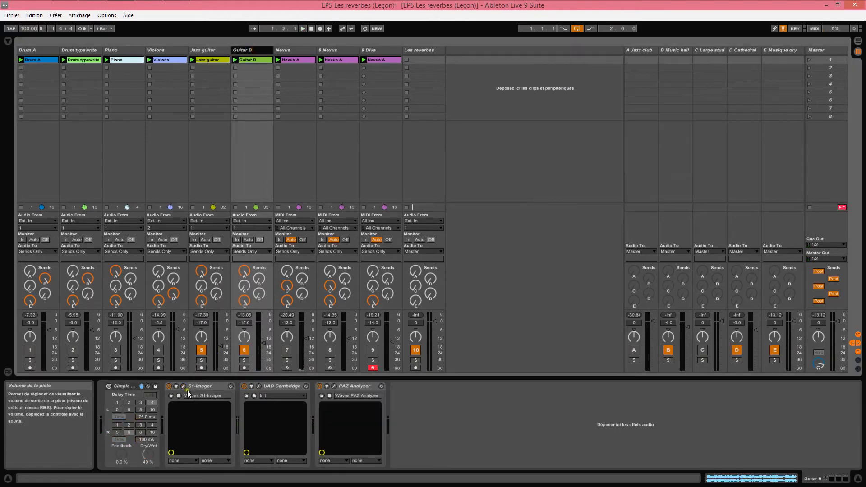
left_click(109, 386)
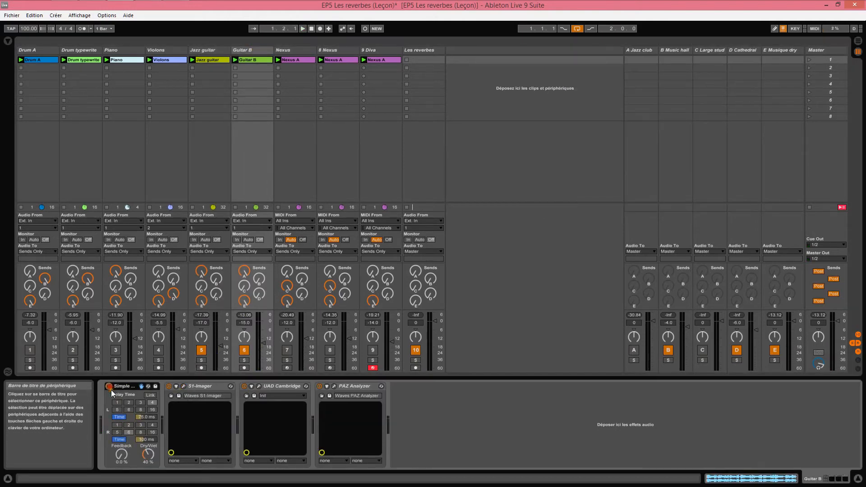
left_click(183, 387)
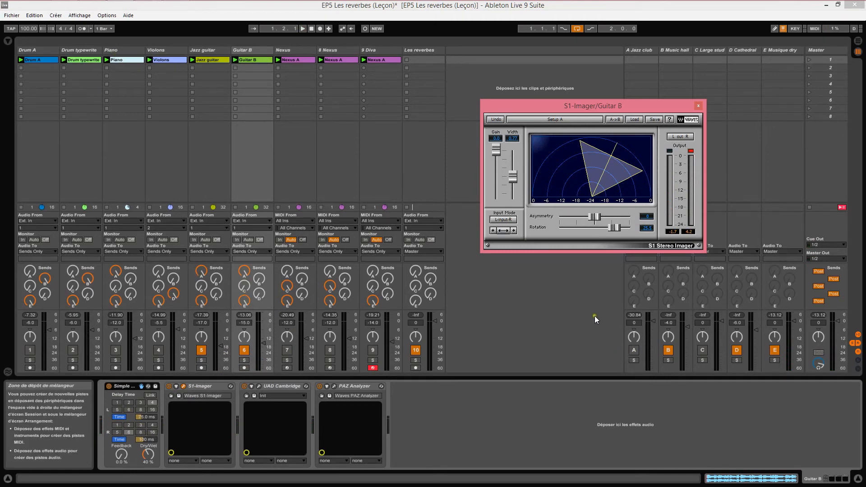
key("space")
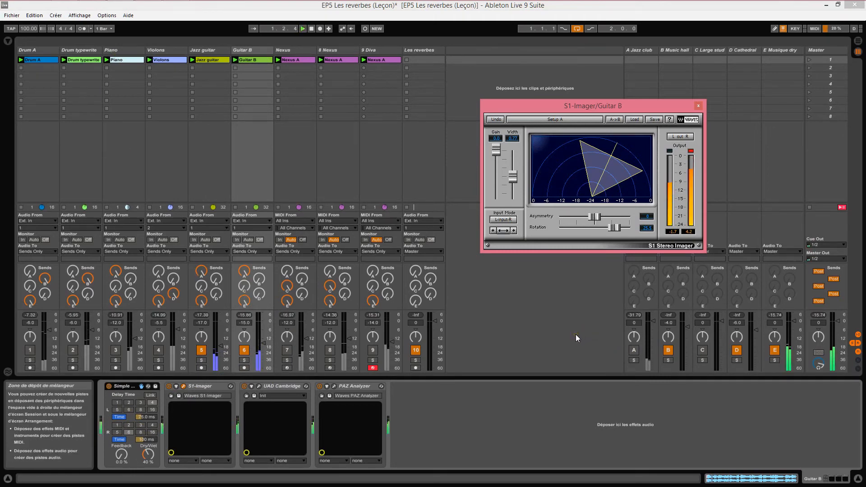
left_click(635, 351)
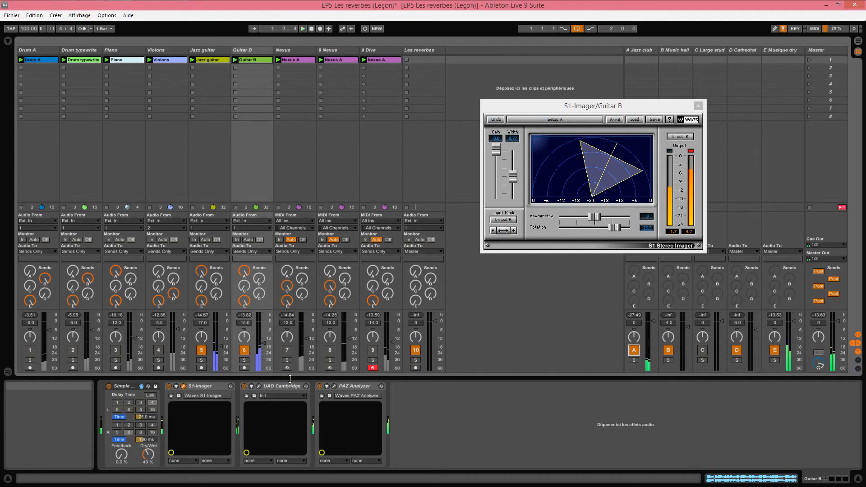
Unmute the Piano track and play it with the guitars, first without and then with the Jazz club return.
left_click(129, 50)
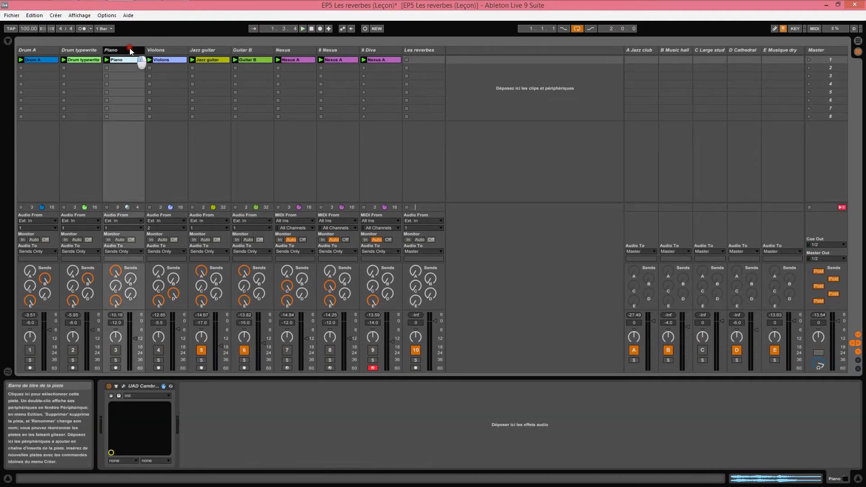
left_click(116, 351)
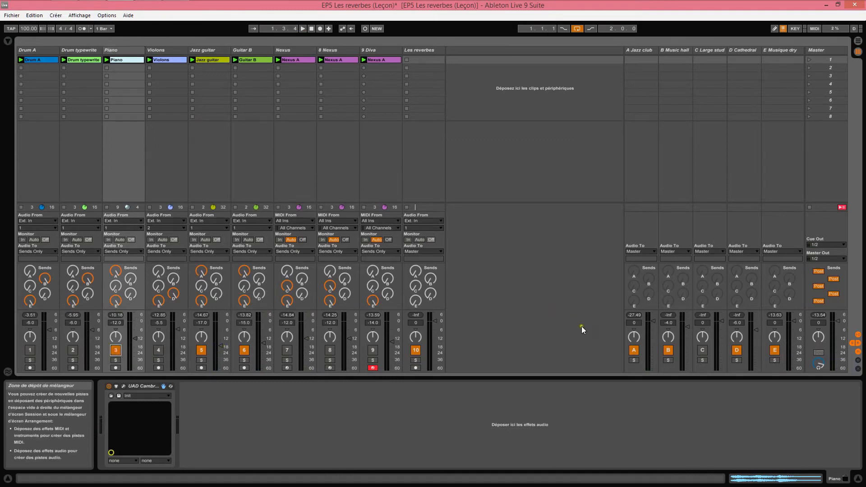
left_click(634, 351)
key("space")
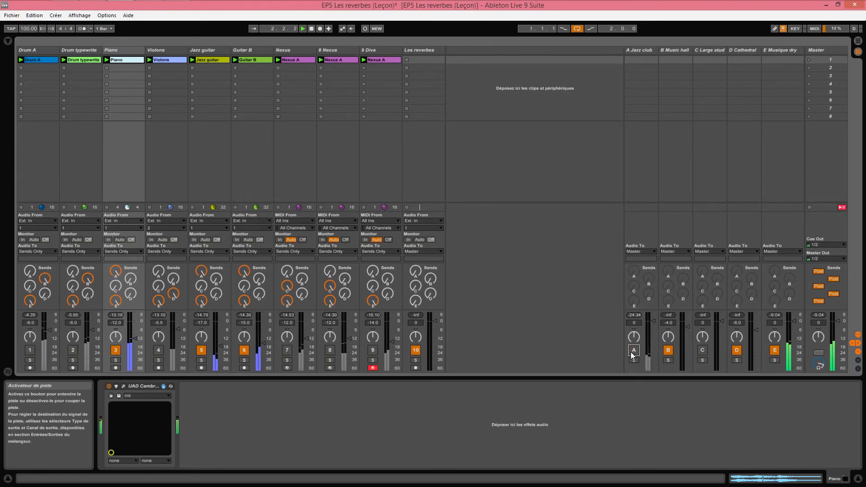
left_click(632, 353)
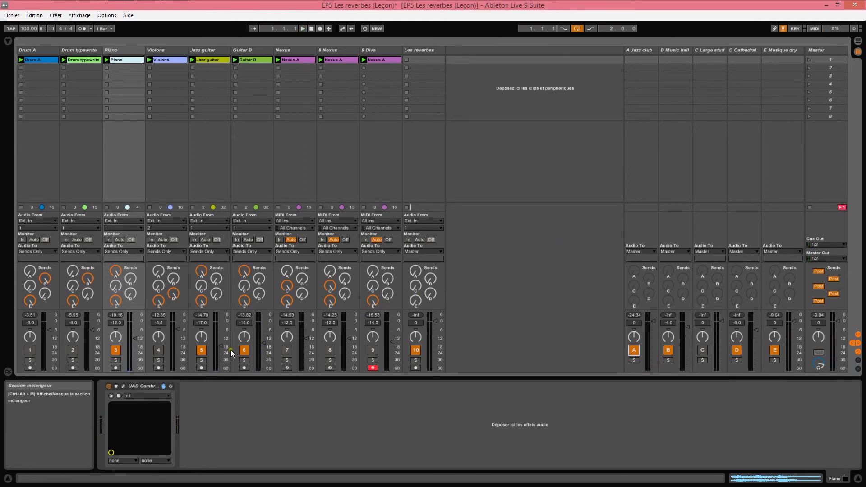
Mute both guitars and the piano, and open the Nexus instrument on the Nexus track beside the mixer's track columns.
left_click(201, 350)
left_click(115, 350)
left_click(286, 50)
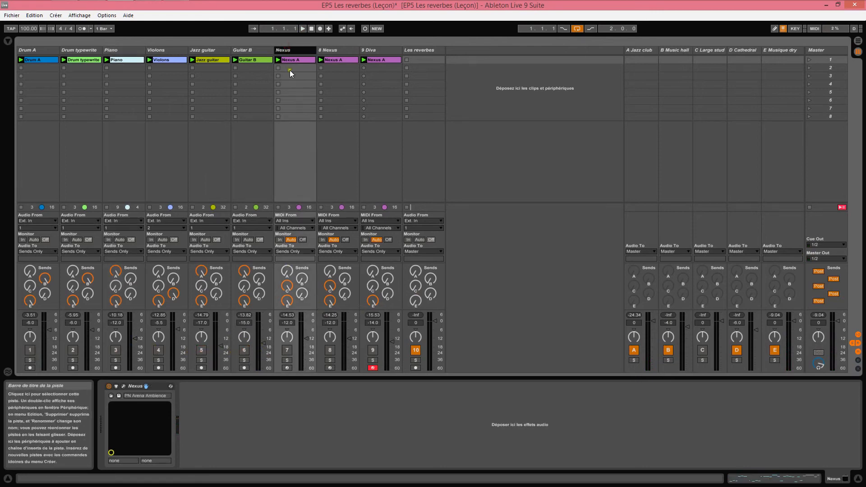
left_click(123, 387)
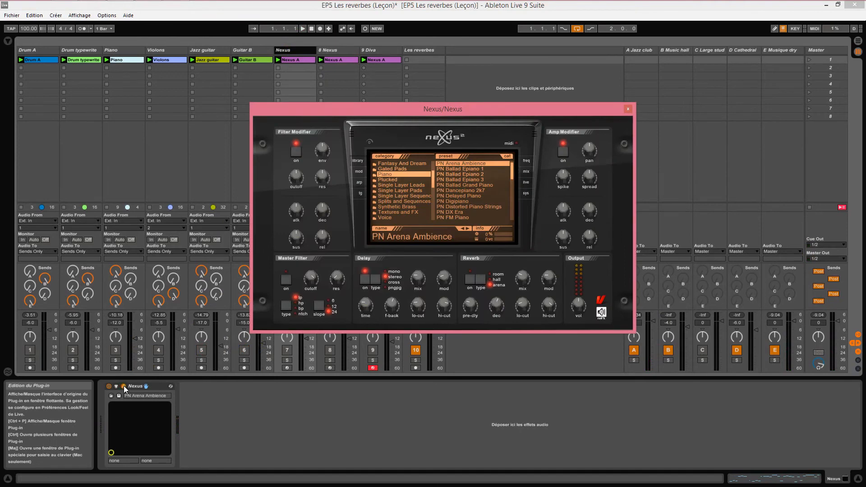
left_click_drag(505, 115, 696, 80)
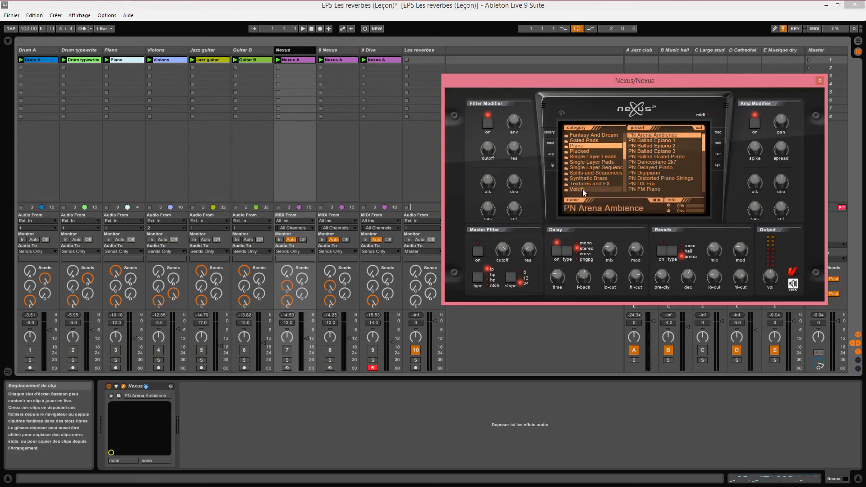
Open the instrument on the 8 Nexus track and compare the devices of the 8 Nexus, 9 Diva and Nexus tracks.
left_click(330, 54)
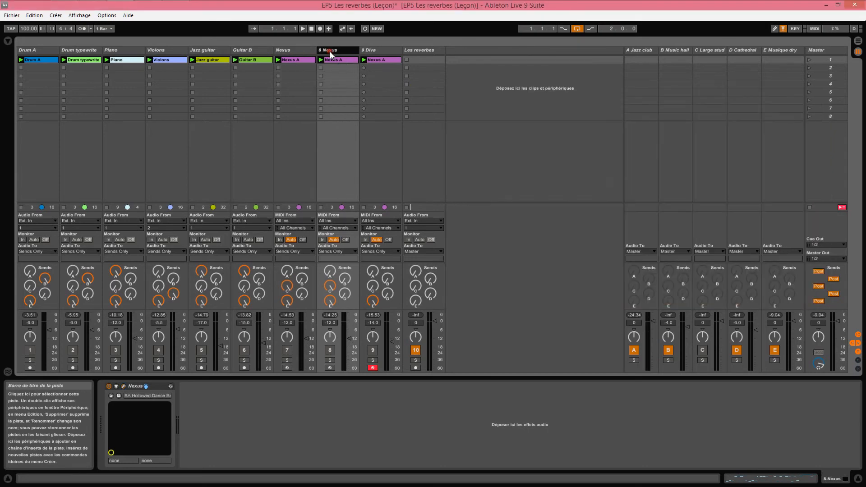
left_click(123, 386)
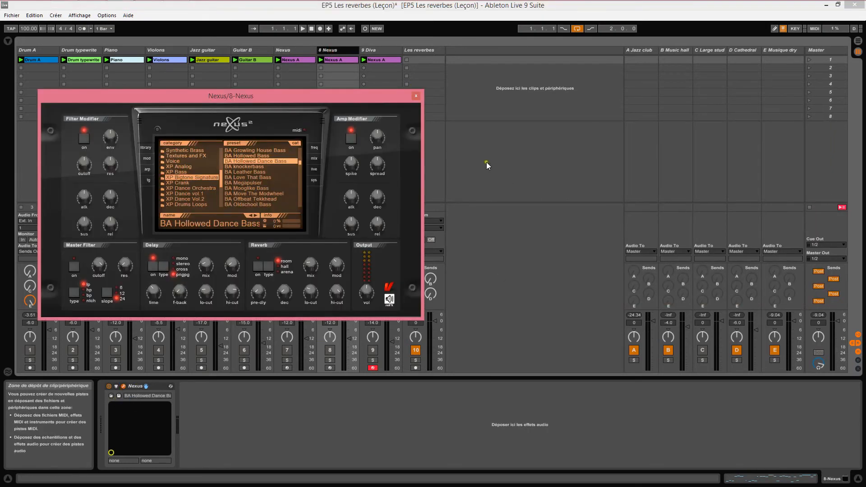
left_click(380, 50)
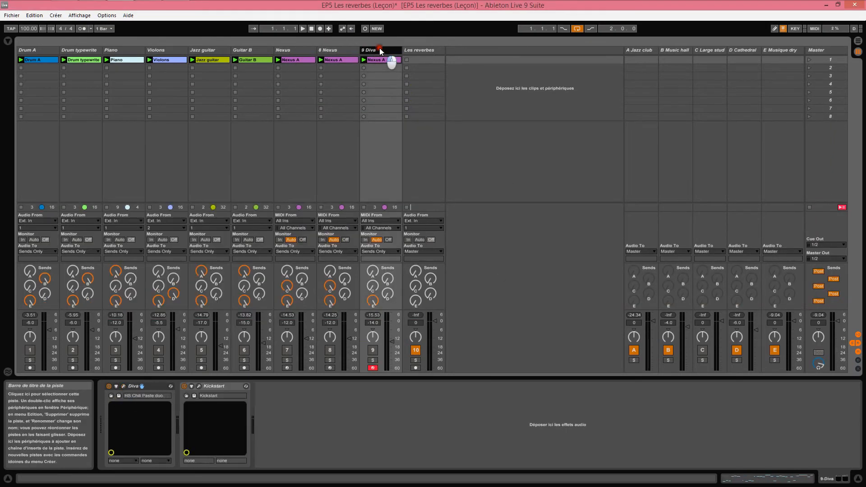
left_click(279, 51)
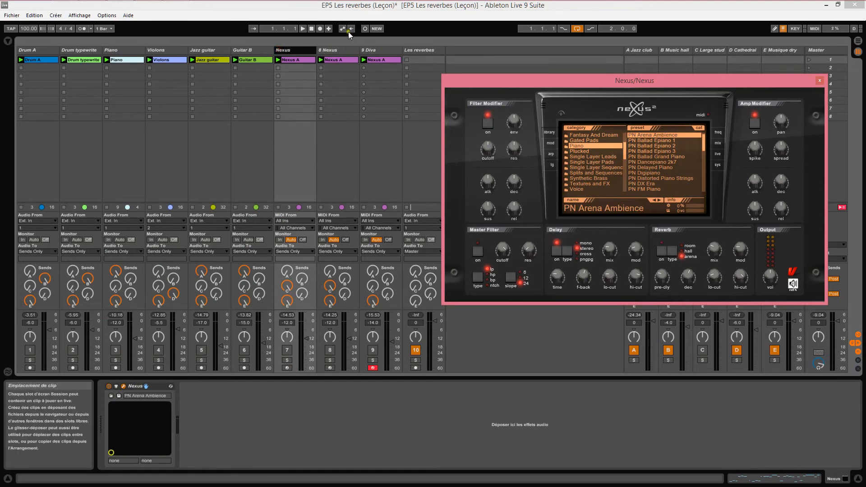
left_click(336, 49)
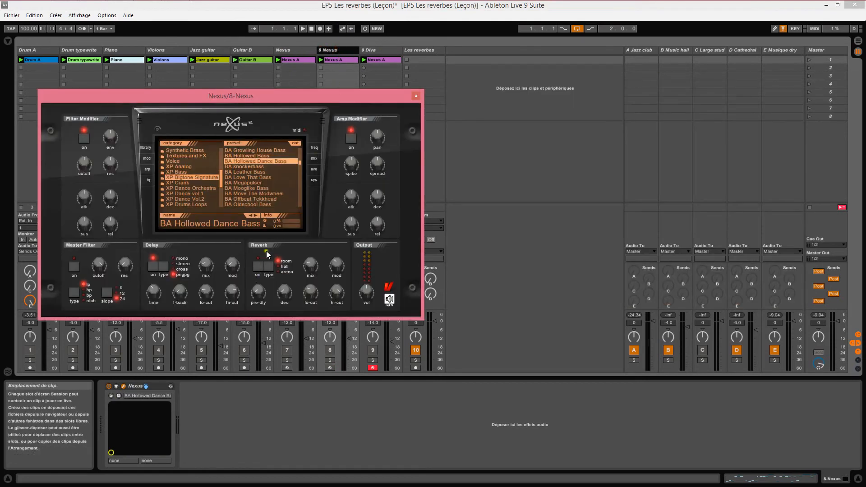
Switch on the built-in reverb of the 8 Nexus instrument and compare it with the instrument on the Nexus track.
left_click(258, 269)
left_click(308, 51)
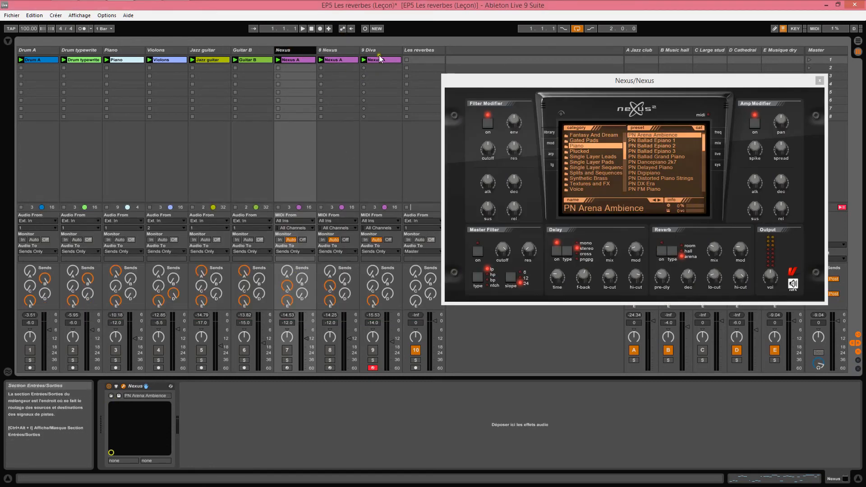
left_click(327, 50)
left_click_drag(383, 101, 683, 276)
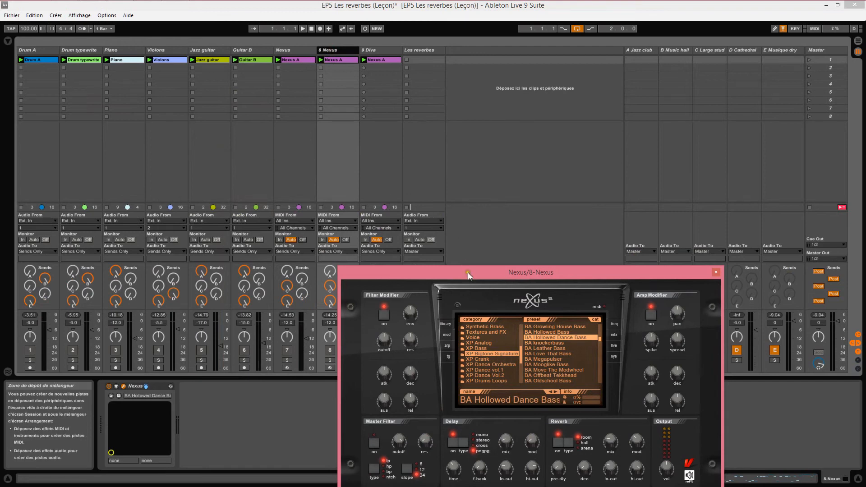
Switch off the built-in reverb of the 8 Nexus instrument and play the unmuted Nexus and 8 Nexus tracks.
left_click_drag(473, 274, 501, 96)
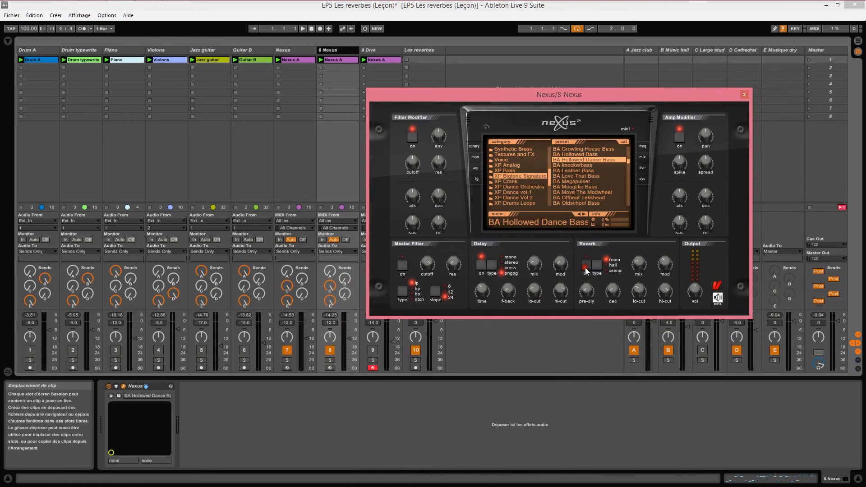
left_click(586, 266)
key("space")
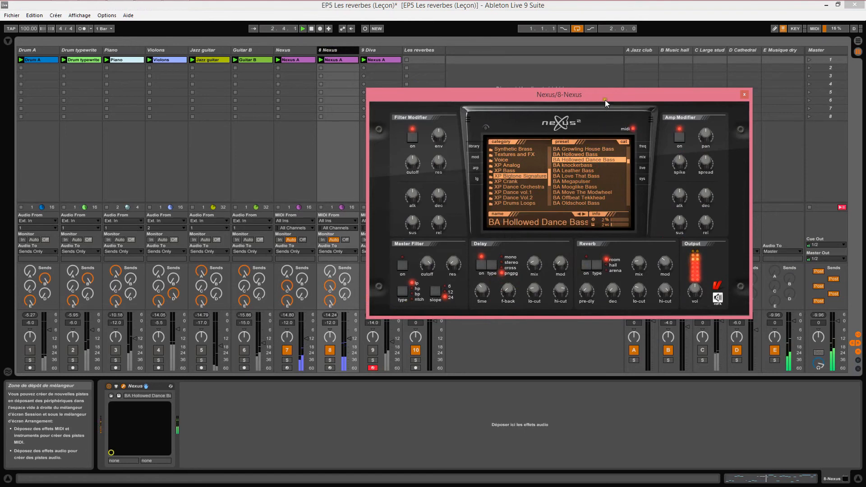
left_click_drag(601, 95, 638, 62)
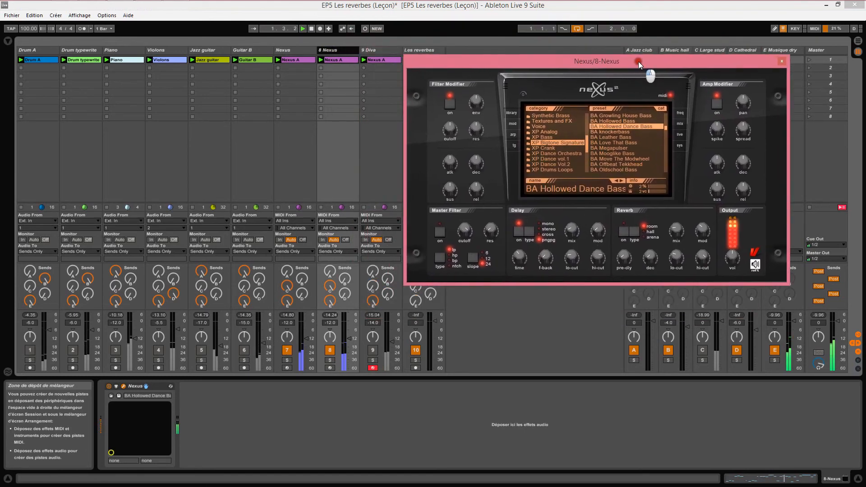
Compare the reverb sections of the Nexus and 8 Nexus instruments, and play both tracks again.
left_click(301, 50)
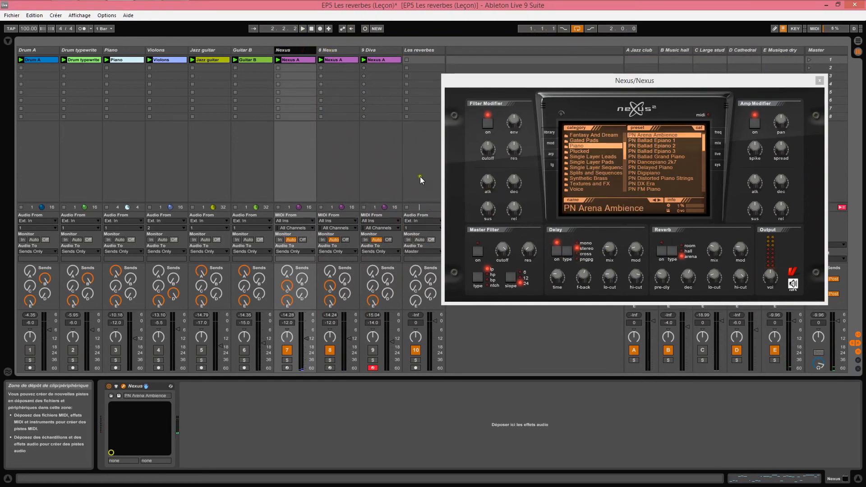
left_click(335, 50)
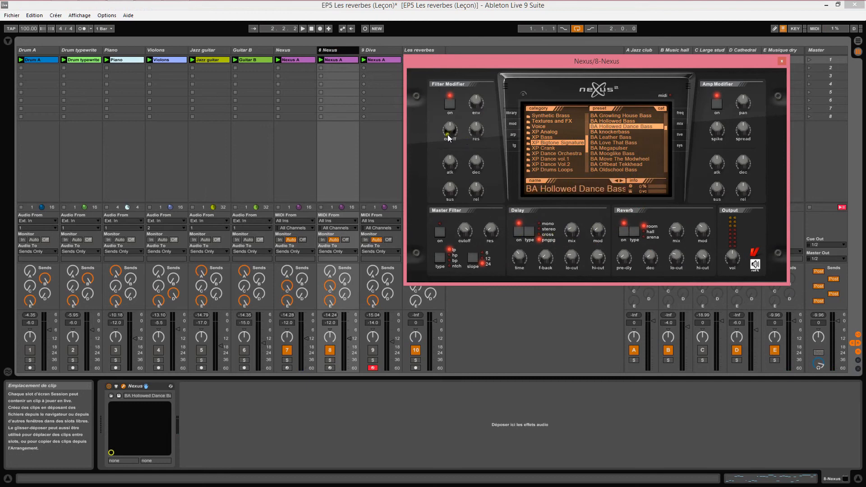
left_click(339, 55)
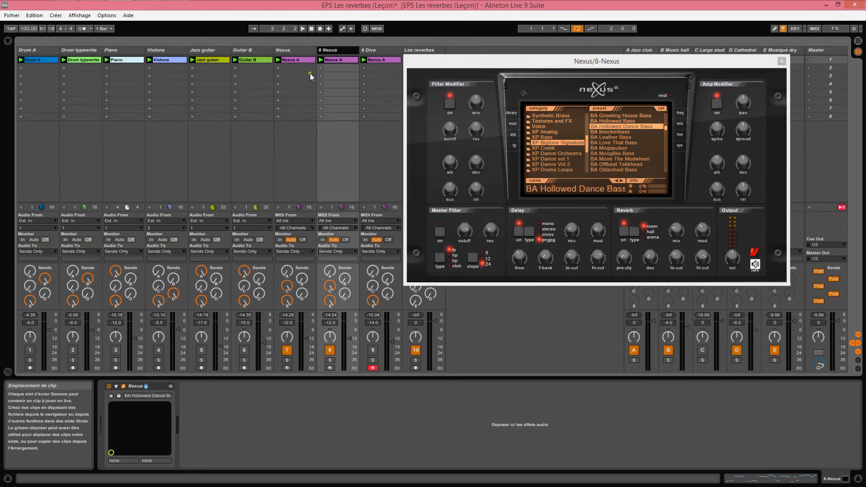
left_click(300, 50)
key("space")
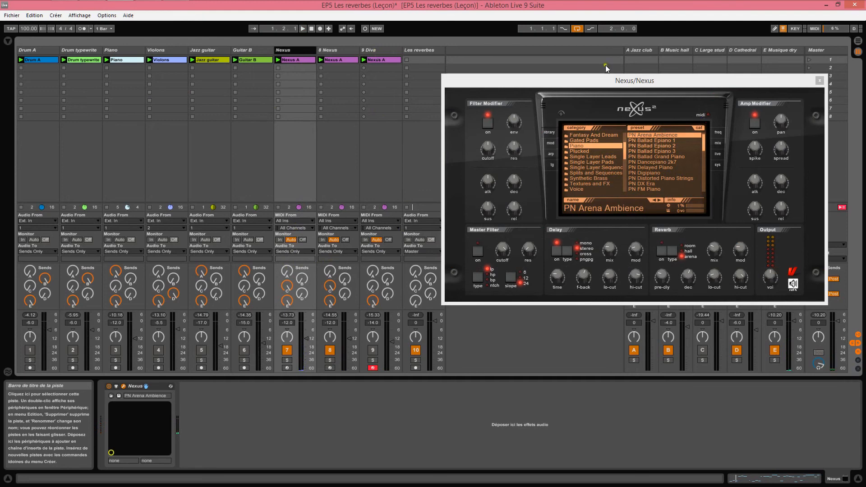
Review the devices on the Jazz club and Music hall return tracks, and return to the Nexus track's instrument.
left_click(646, 48)
left_click(681, 47)
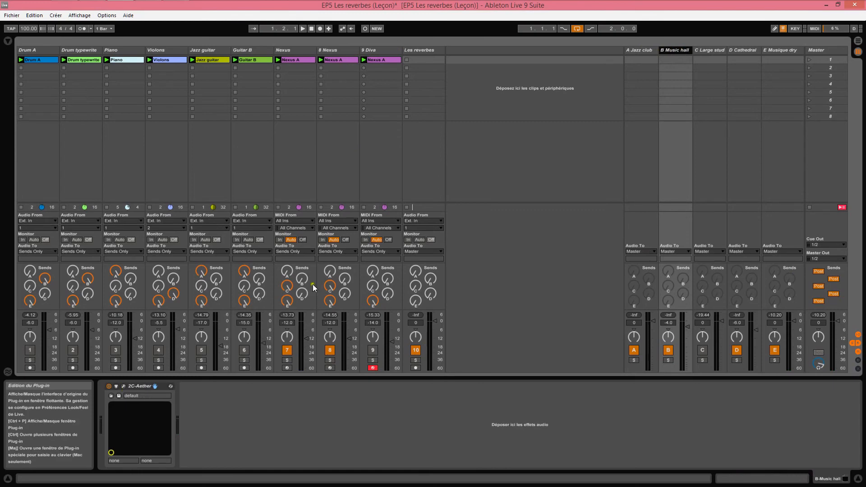
left_click(300, 51)
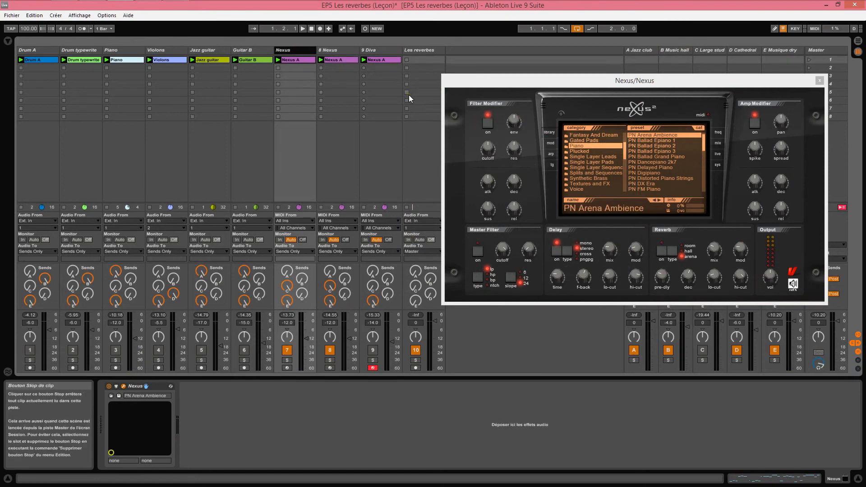
Inspect the Diva instrument's effect sections on the 9 Diva track, close it, and play the unmuted track with both Nexus tracks.
left_click(382, 47)
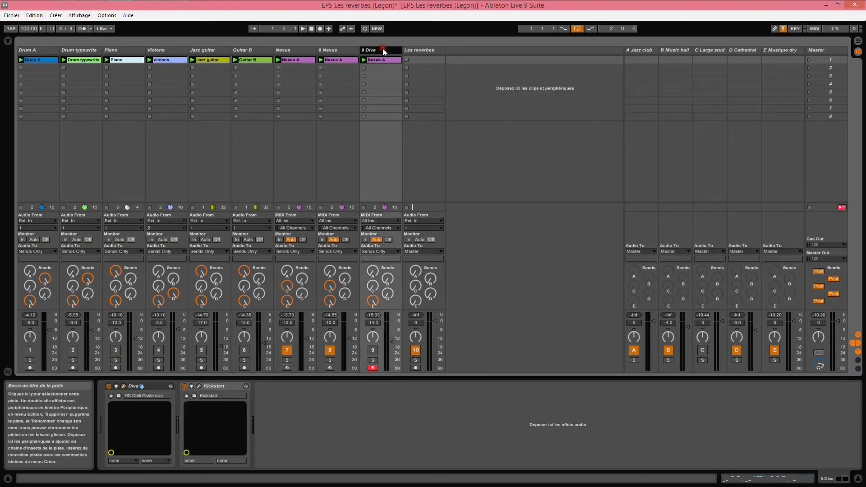
left_click(126, 386)
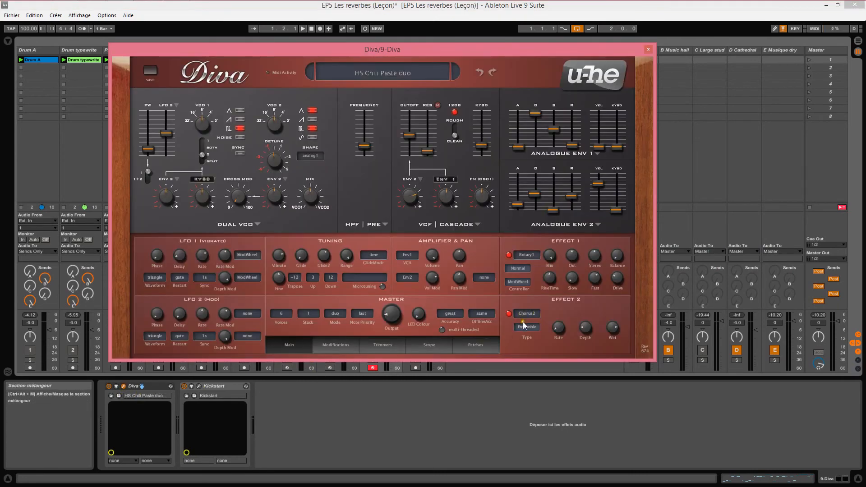
left_click(648, 50)
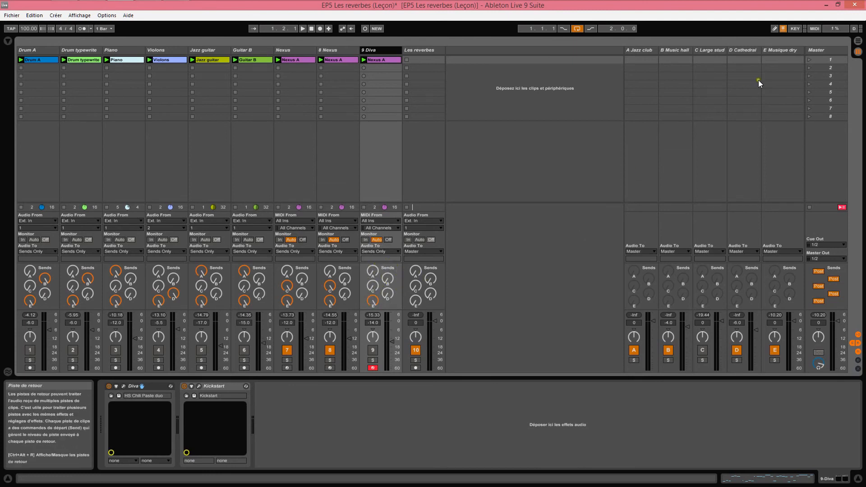
key("space")
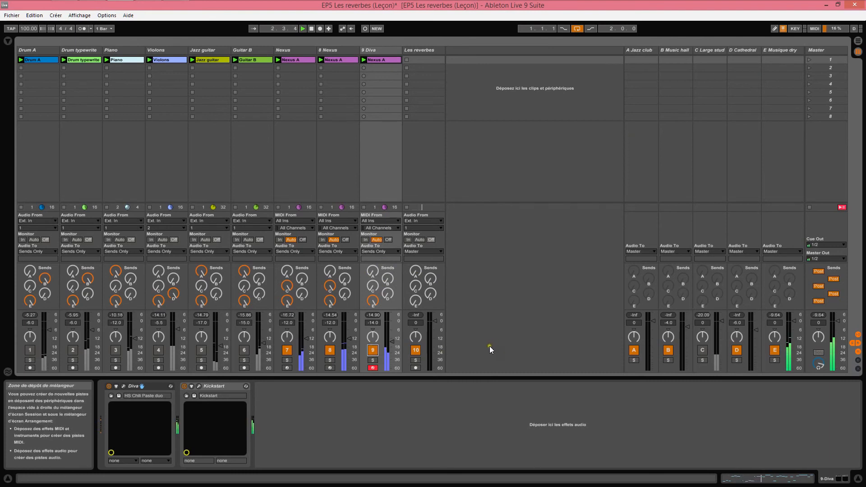
Mute the 9 Diva track and examine the 8 Nexus instrument's reverb section and the track's reverb send.
left_click(373, 350)
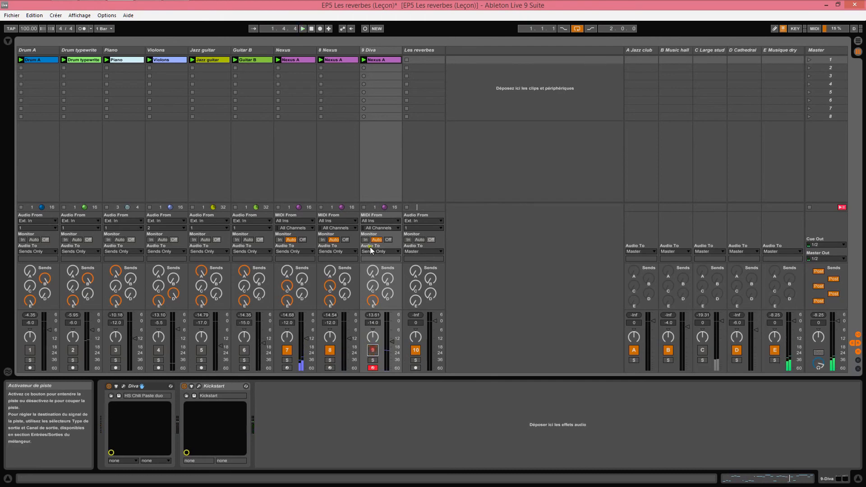
left_click(338, 50)
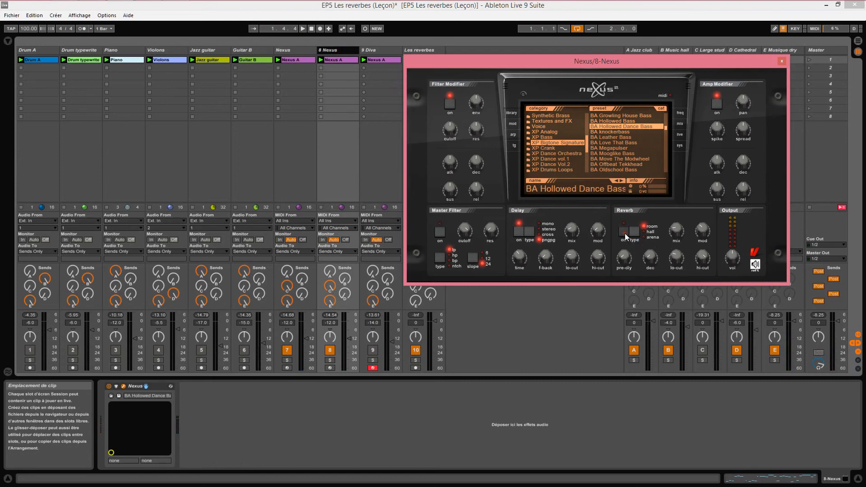
left_click(330, 289)
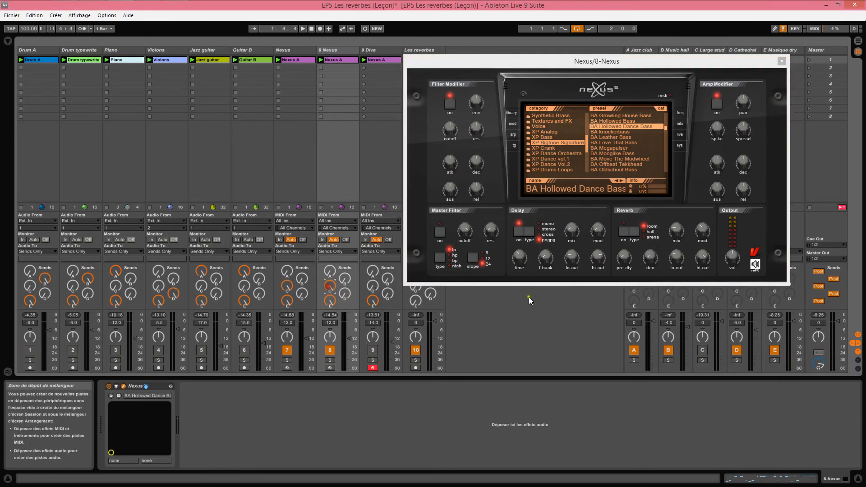
Inspect the EQ settings of the WizooVerb W2 reverb on the C Large studio return track, and close the plug-in.
left_click(702, 350)
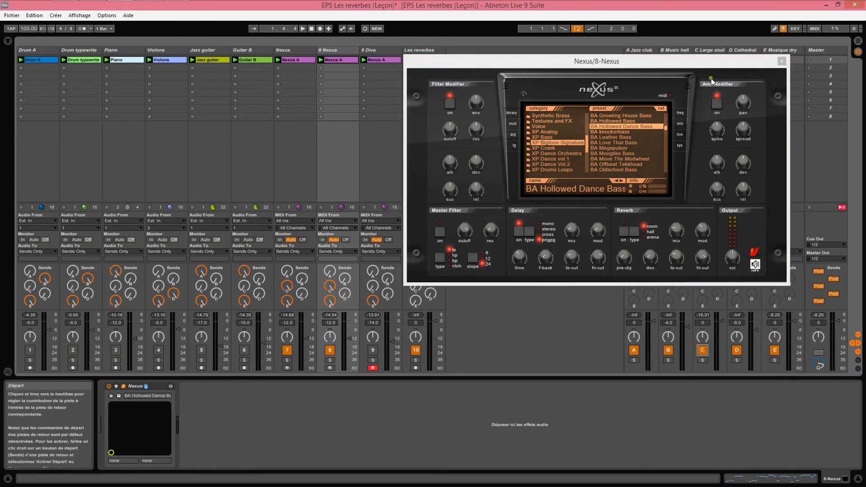
left_click(709, 50)
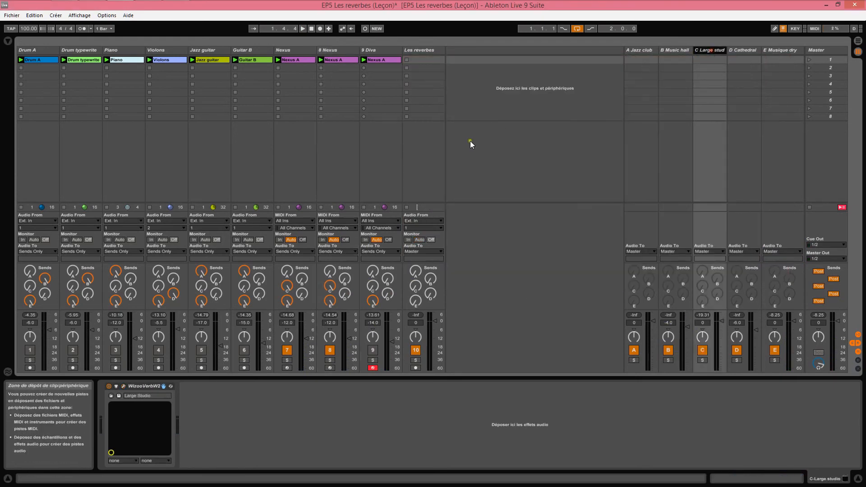
left_click(123, 386)
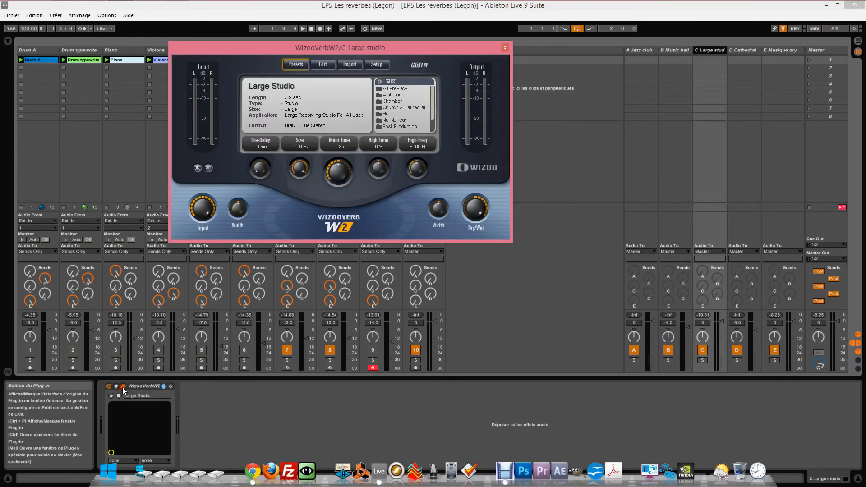
left_click(326, 66)
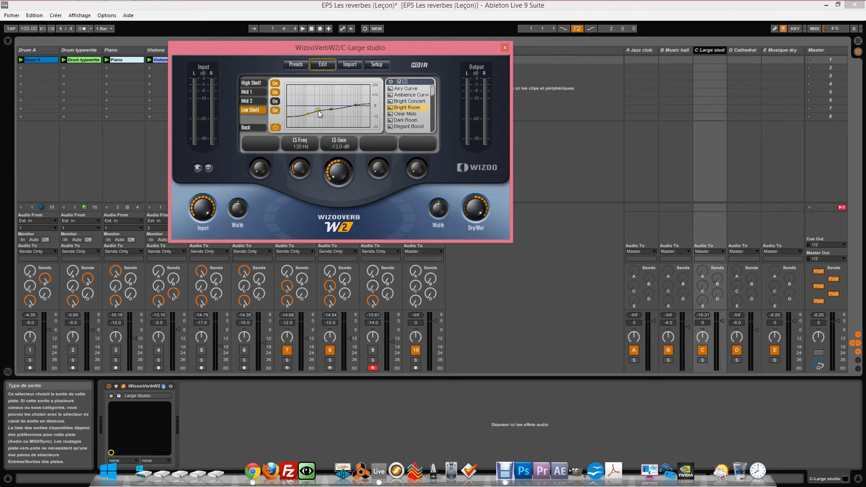
left_click(506, 47)
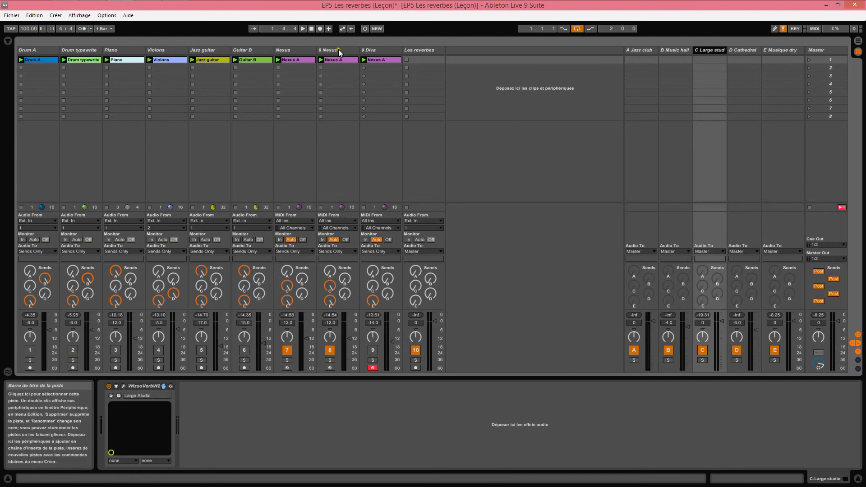
Play both Nexus tracks with the C Large studio return muted, and reactivate that return to compare.
left_click(702, 350)
key("space")
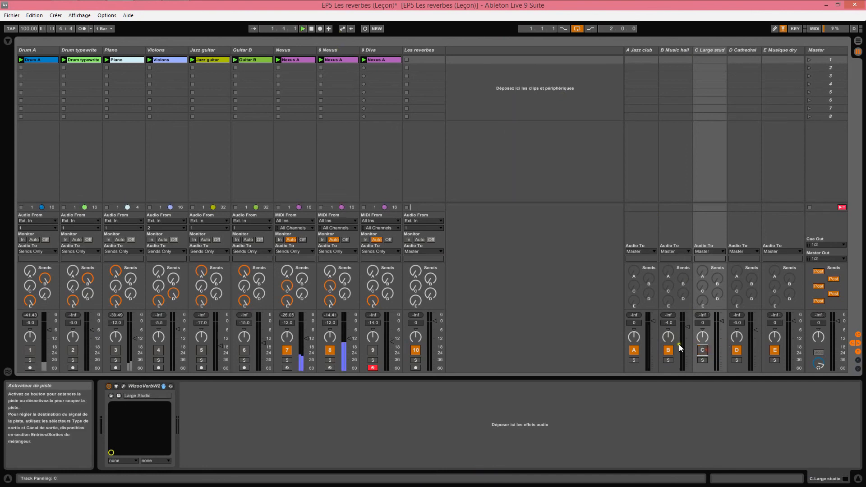
left_click(702, 350)
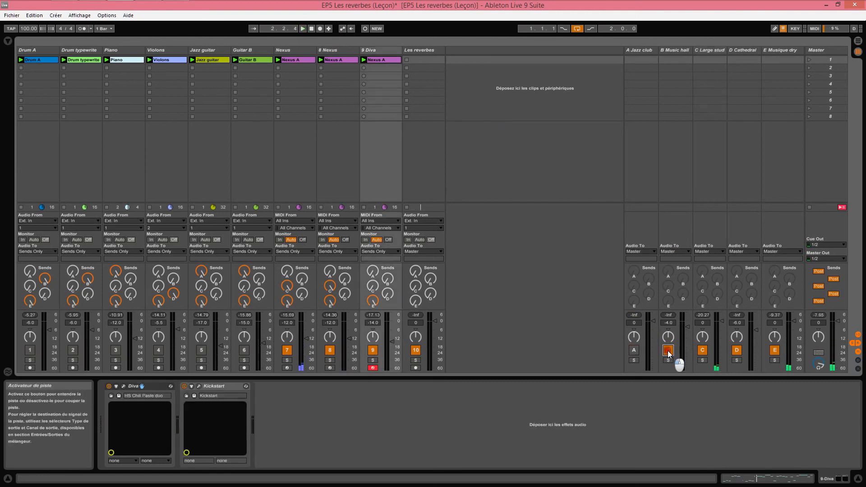
Mute the B Music hall, C Large studio and D Cathedral return tracks.
left_click(670, 352)
left_click(705, 351)
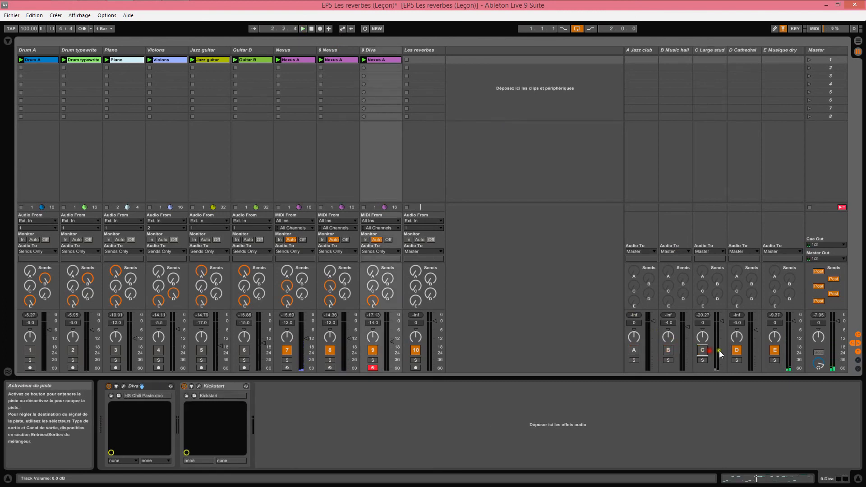
left_click(737, 352)
Unmute the Guitar B, Jazz guitar, Violons, Piano, Drum typewriter and Drum A tracks.
left_click(244, 350)
left_click(201, 351)
left_click(157, 350)
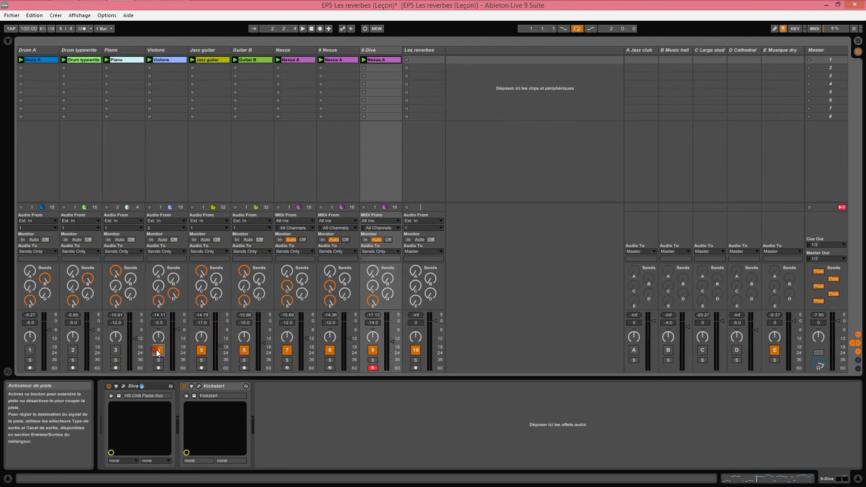
left_click(115, 350)
left_click(73, 351)
left_click(30, 351)
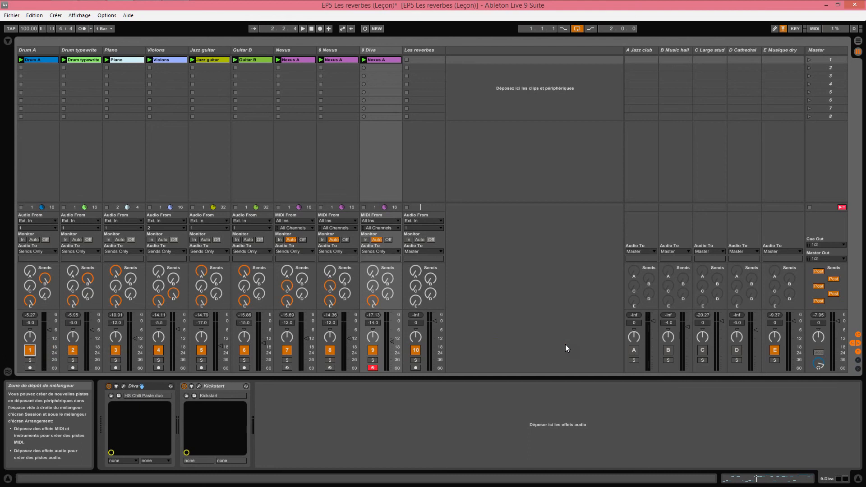
Play the full mix dry, reactivate the Jazz club, Music hall, Large studio and Cathedral returns during playback, and stop.
key("space")
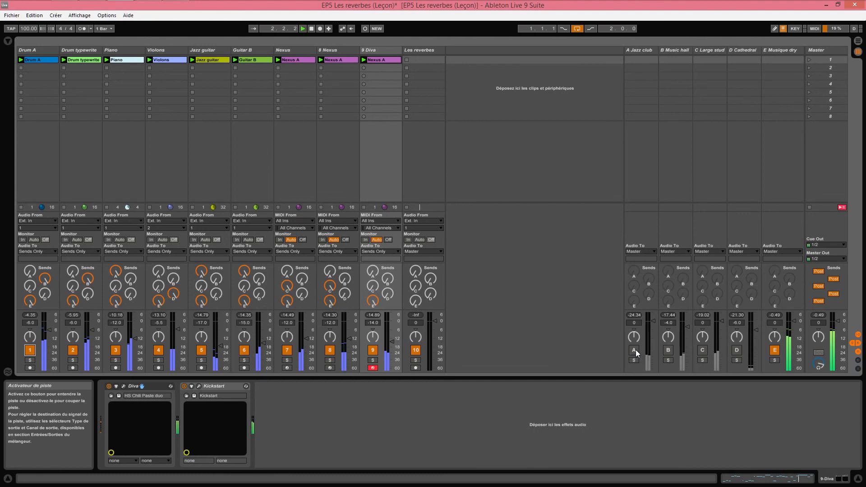
left_click(634, 350)
left_click(668, 350)
left_click(702, 350)
left_click(737, 350)
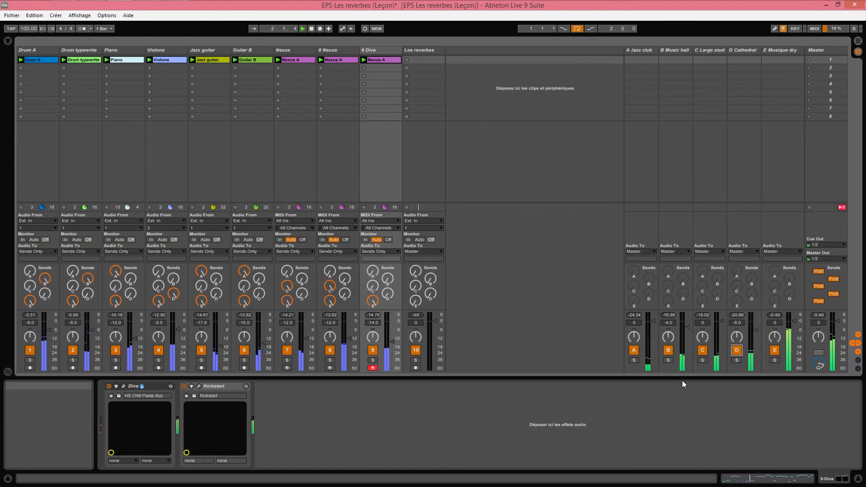
key("space")
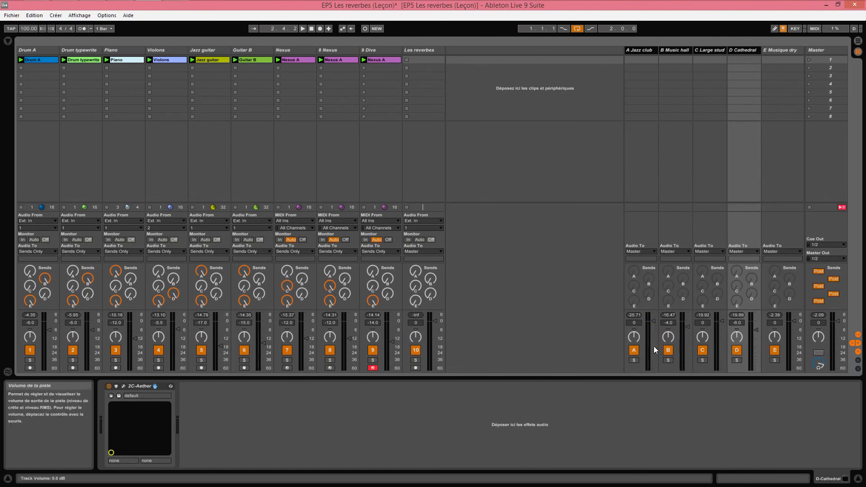
Play the mix and lower the four reverb returns together by 10 dB, with Jazz club at -10 dB.
key("space")
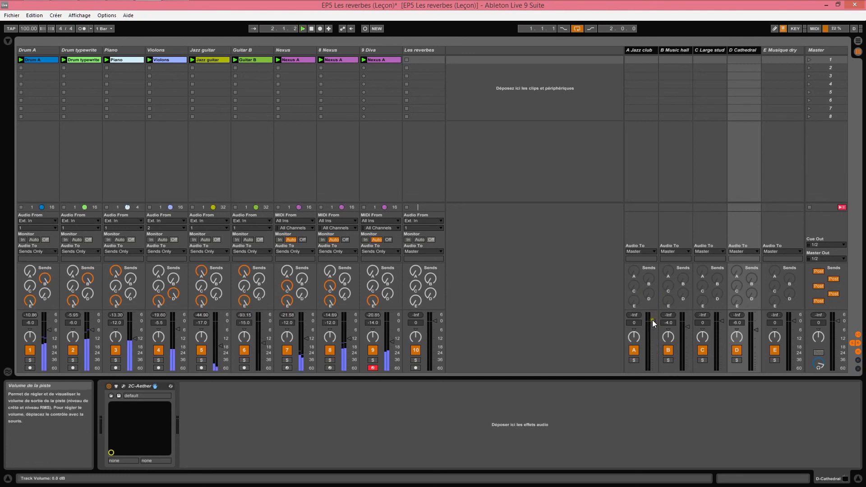
left_click_drag(653, 321, 654, 336)
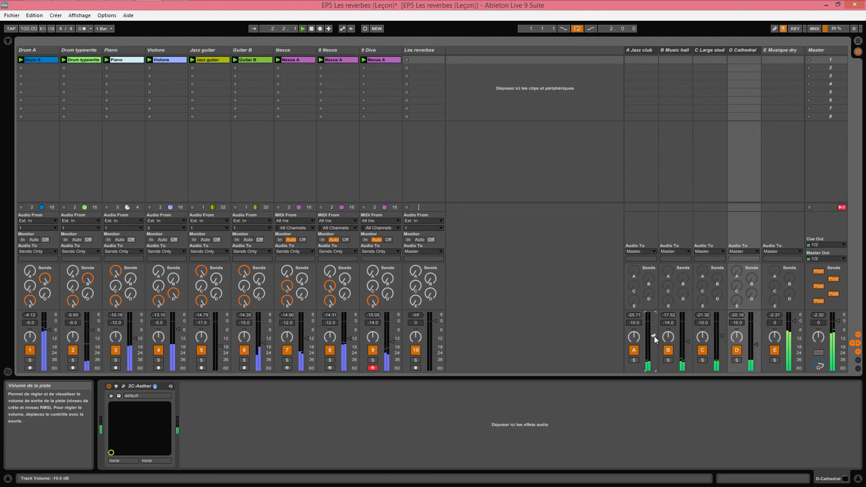
left_click(654, 336)
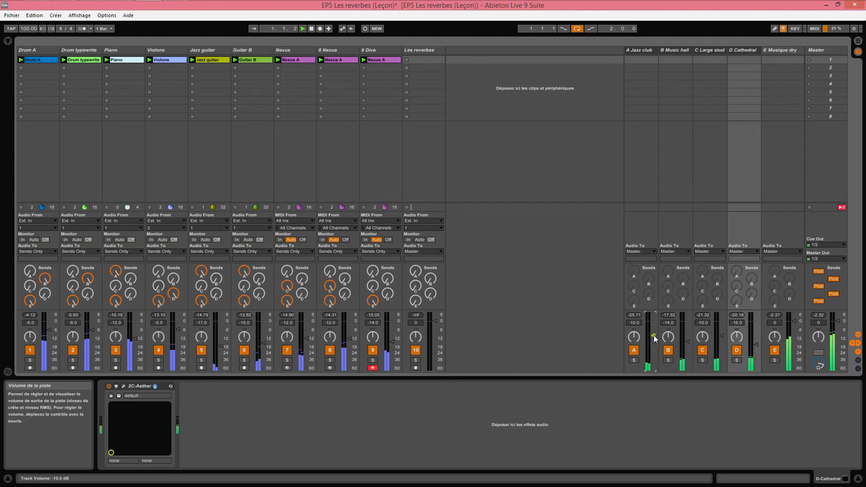
Compare the playing mix with the four reverb returns switched off and on, and raise their shared volume slightly.
left_click(634, 354)
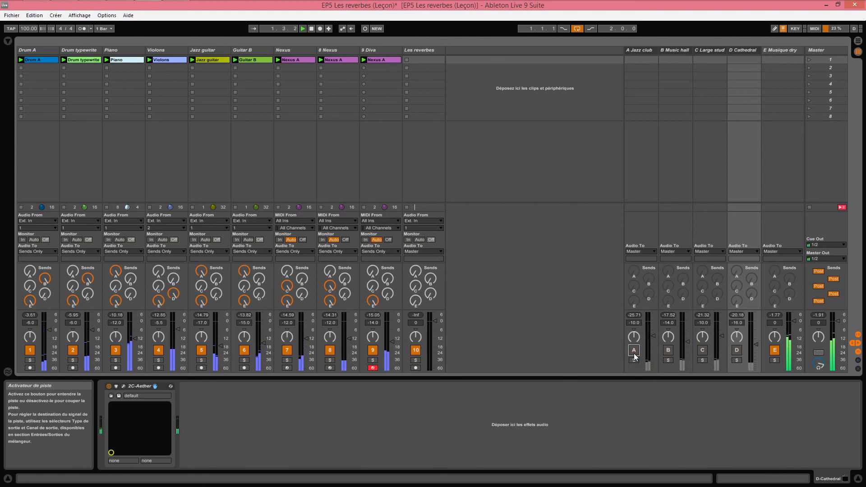
left_click(634, 355)
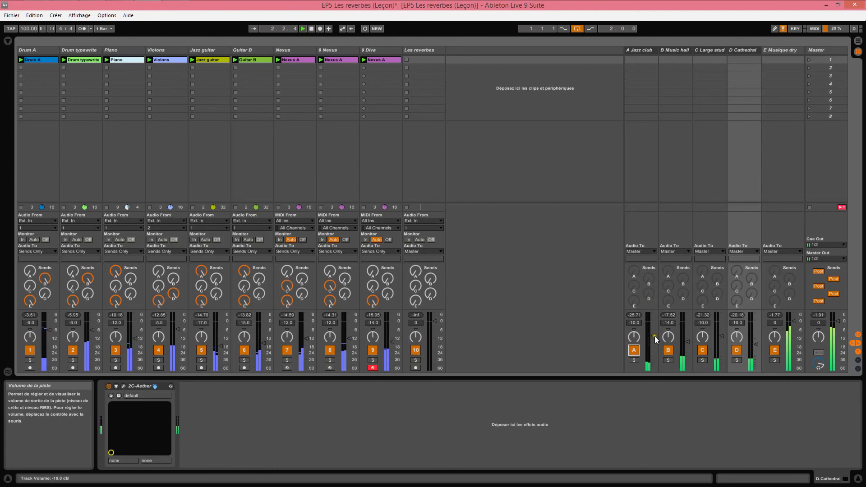
left_click_drag(654, 336, 653, 332)
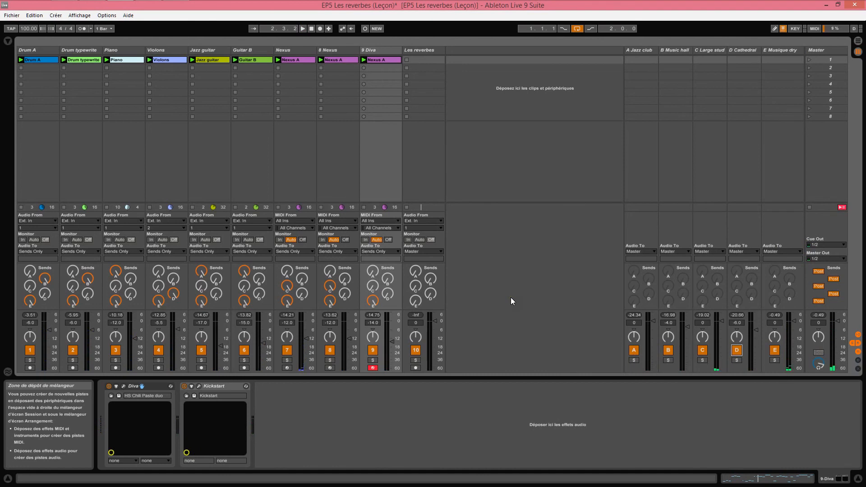
Review the reverb devices on the Jazz club, Music hall, Large studio and Cathedral return tracks.
left_click(642, 50)
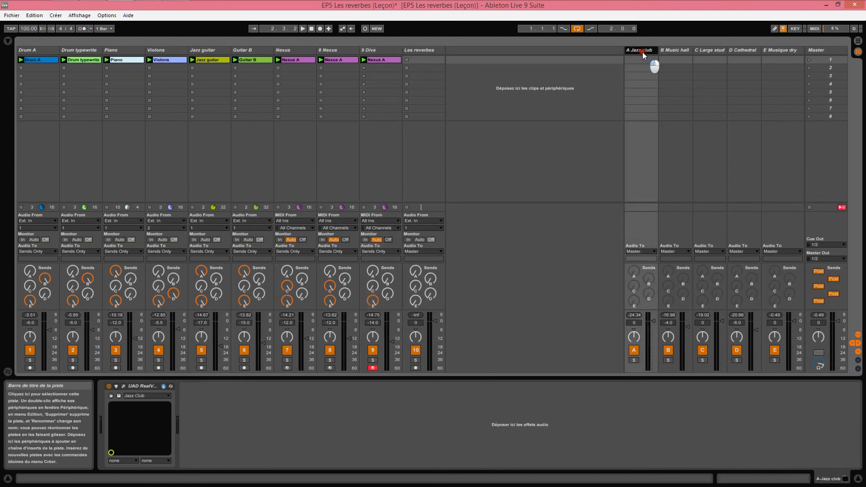
left_click(680, 50)
left_click(709, 50)
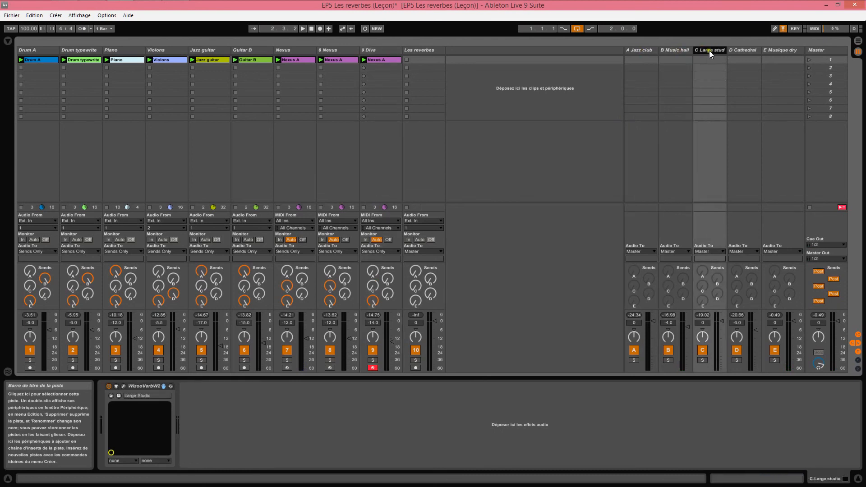
left_click(739, 48)
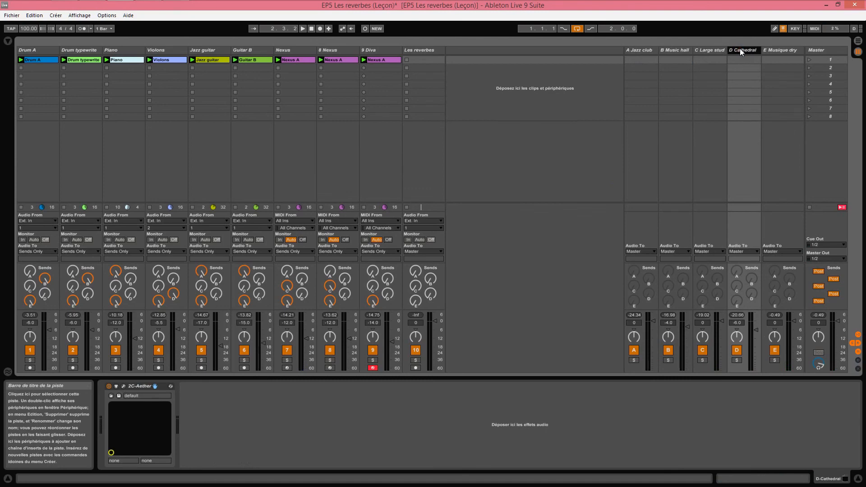
Switch to the browser's Table des tempos converter, reposition its window, and return to the D Cathedral track in Ableton Live.
key("alt+Tab")
mouse_move(513, 67)
left_mouse_down()
mouse_move(484, 60)
mouse_move(502, 60)
left_mouse_up()
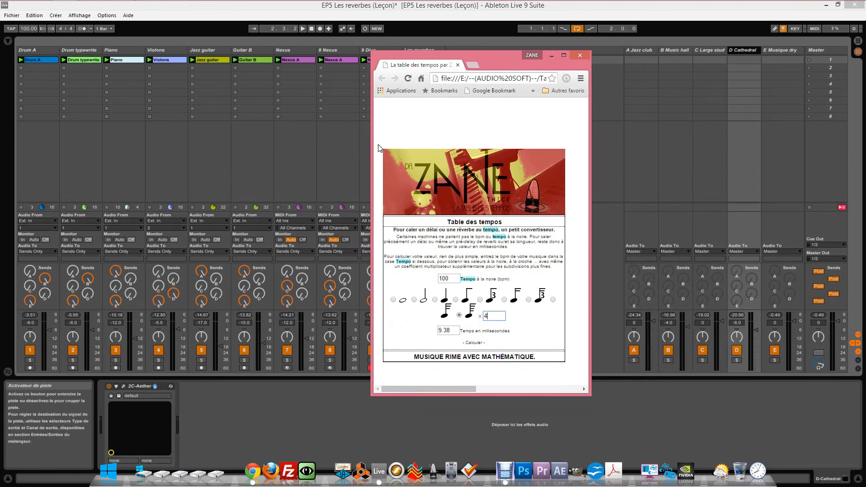
left_click(740, 48)
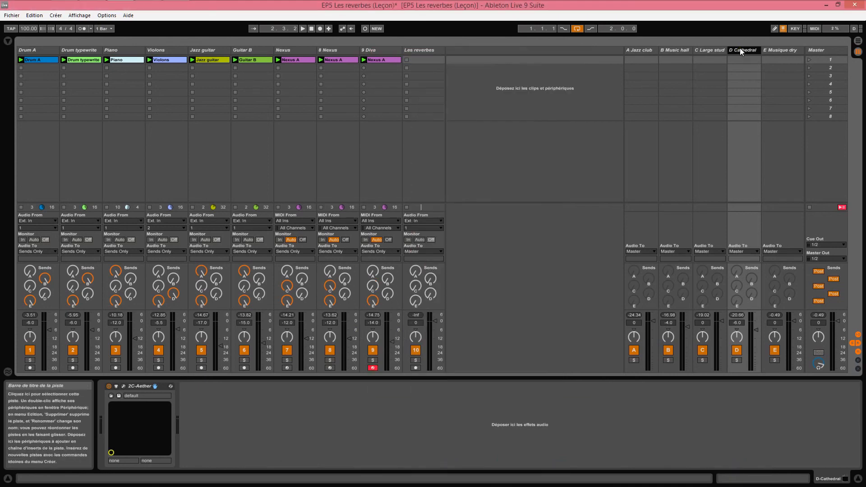